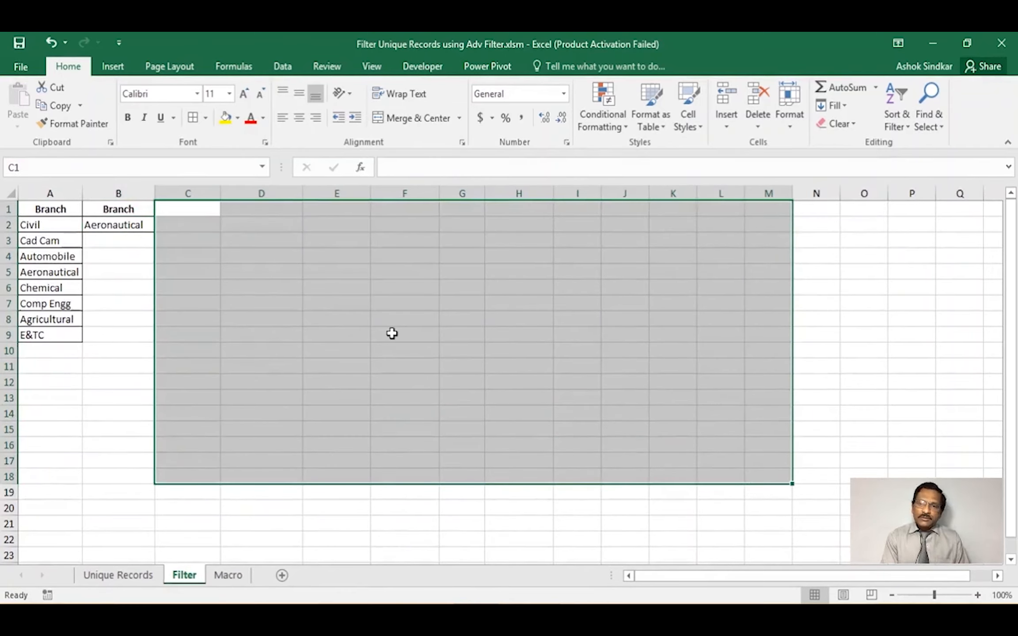
pyautogui.click(196, 211)
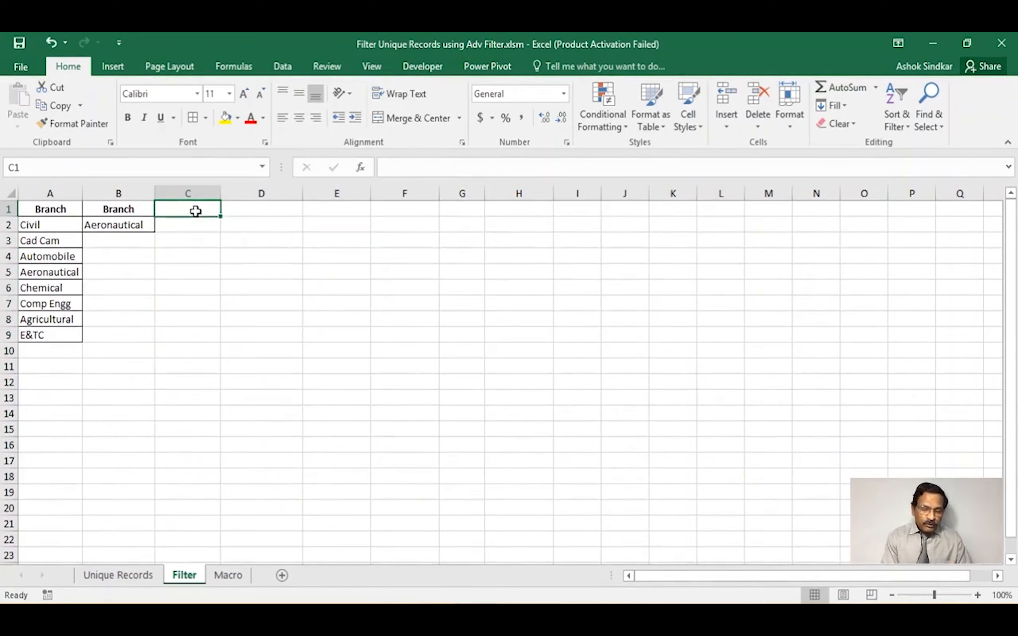
pyautogui.press('ctrl')
pyautogui.press('ctrl')
pyautogui.press('ctrl')
pyautogui.press('ctrl')
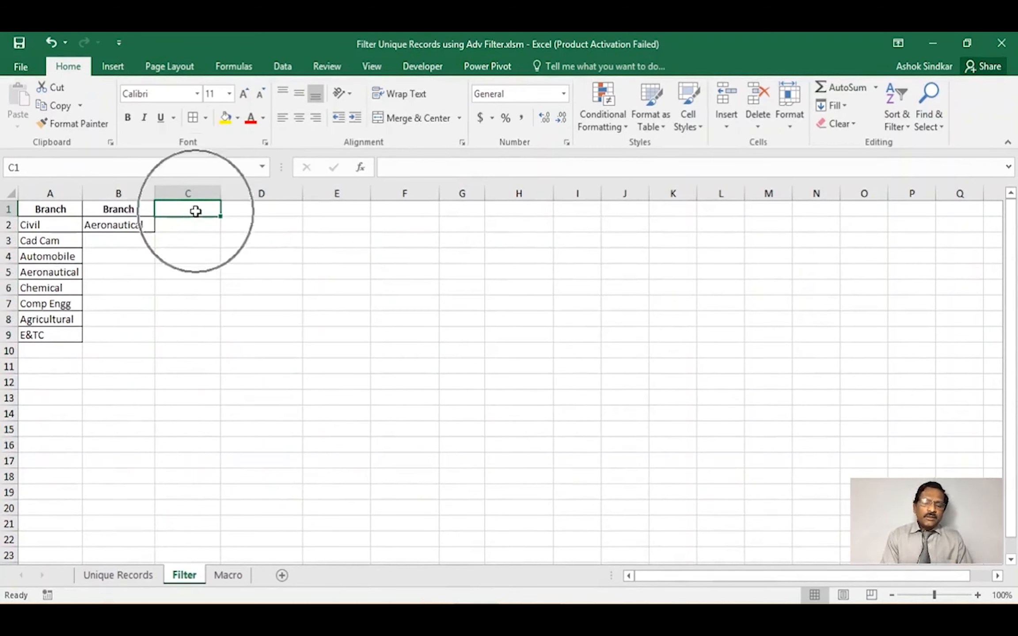
pyautogui.click(306, 319)
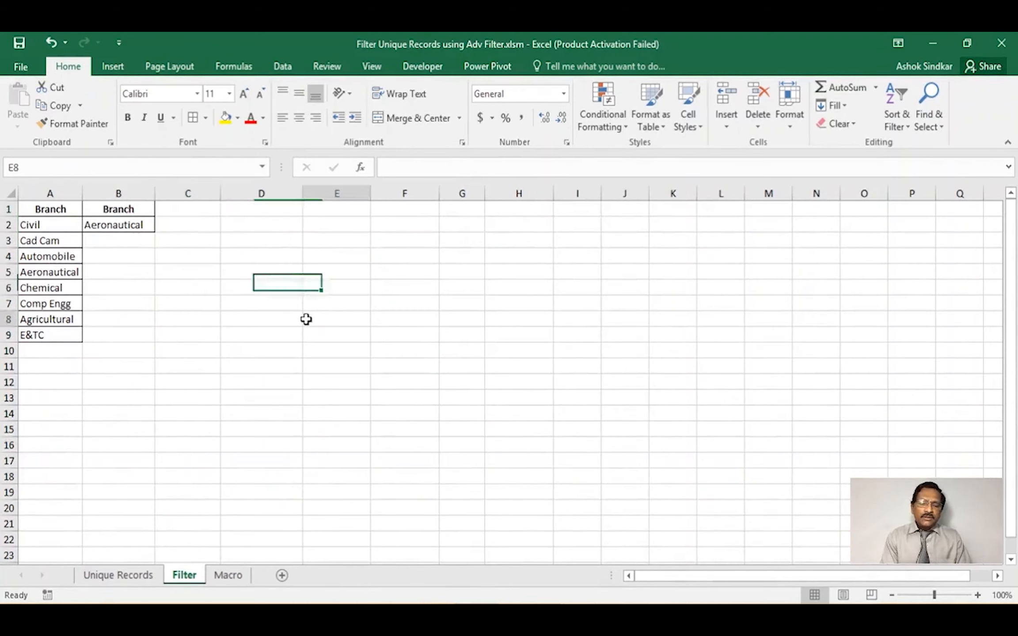
pyautogui.click(205, 210)
pyautogui.press('ctrl')
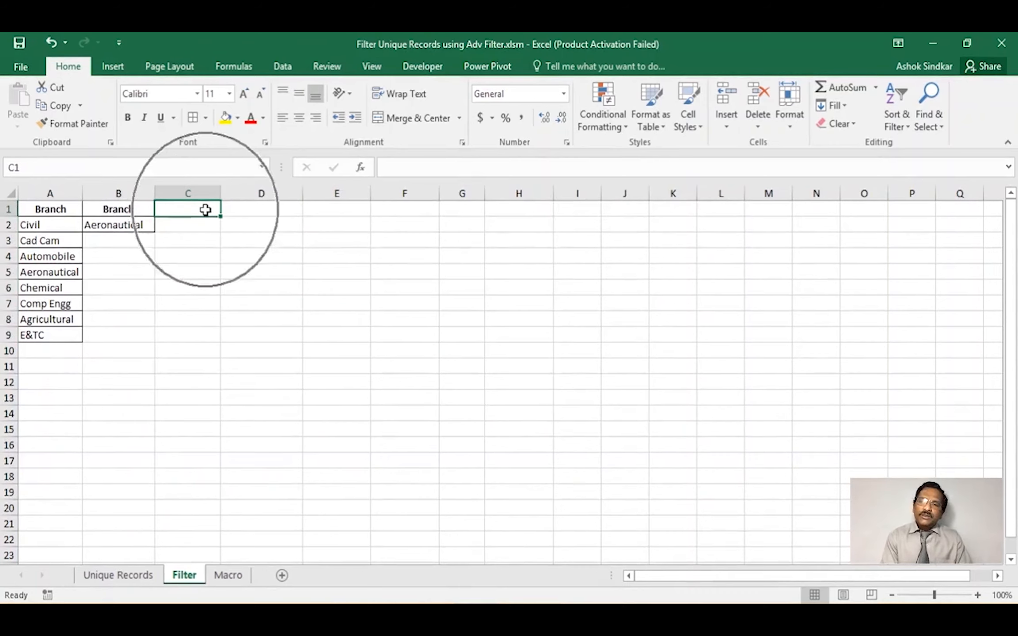
pyautogui.click(305, 337)
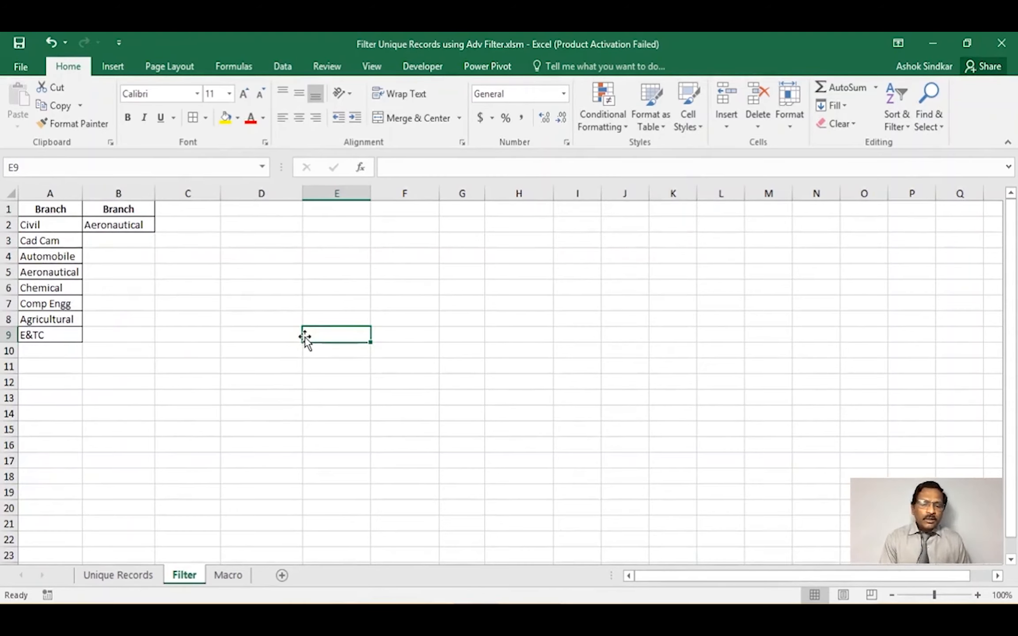
# Step: Start an Advanced Filter from an empty cell on the Filter sheet, set to copy the results to another location
pyautogui.click(283, 68)
pyautogui.click(309, 348)
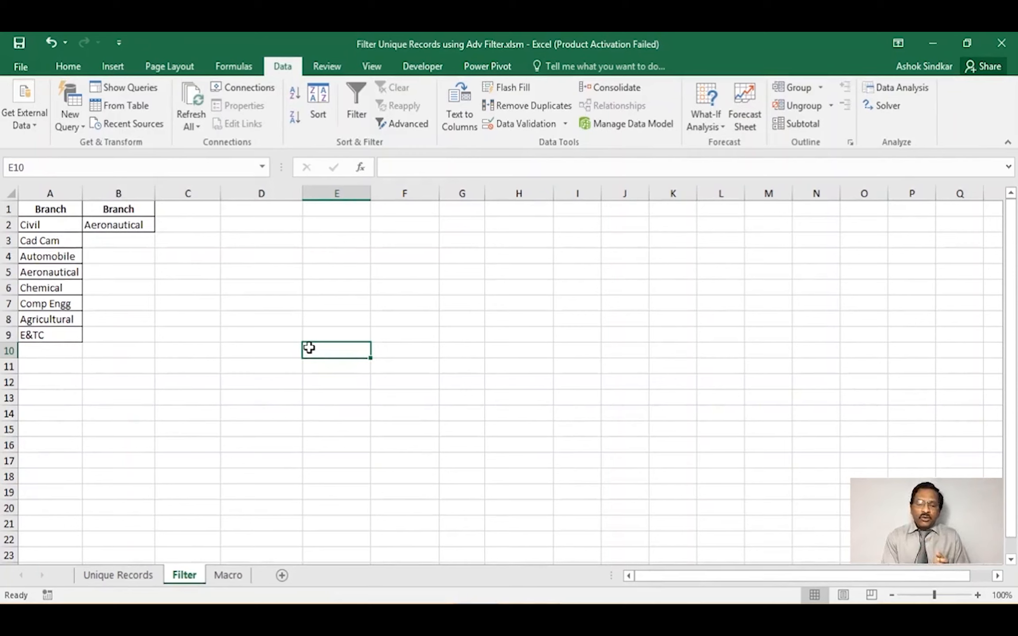
pyautogui.click(282, 302)
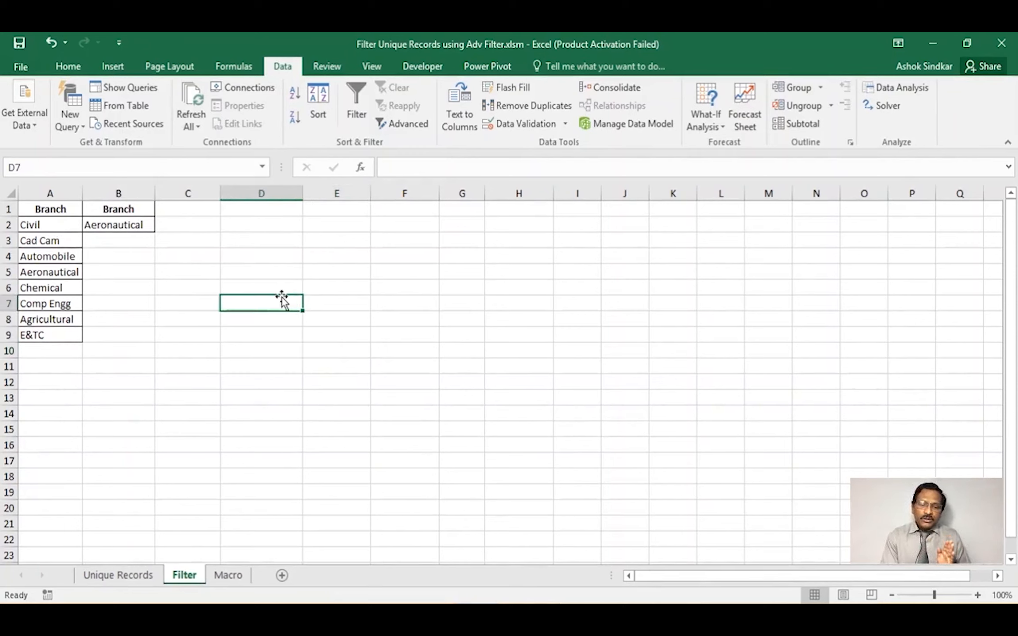
pyautogui.click(134, 576)
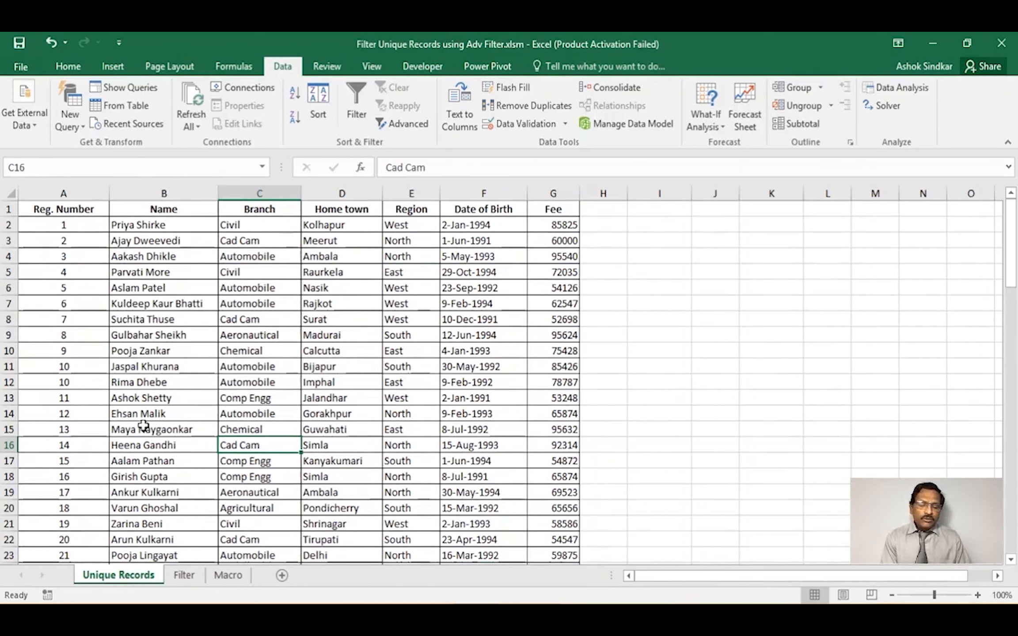
pyautogui.click(194, 576)
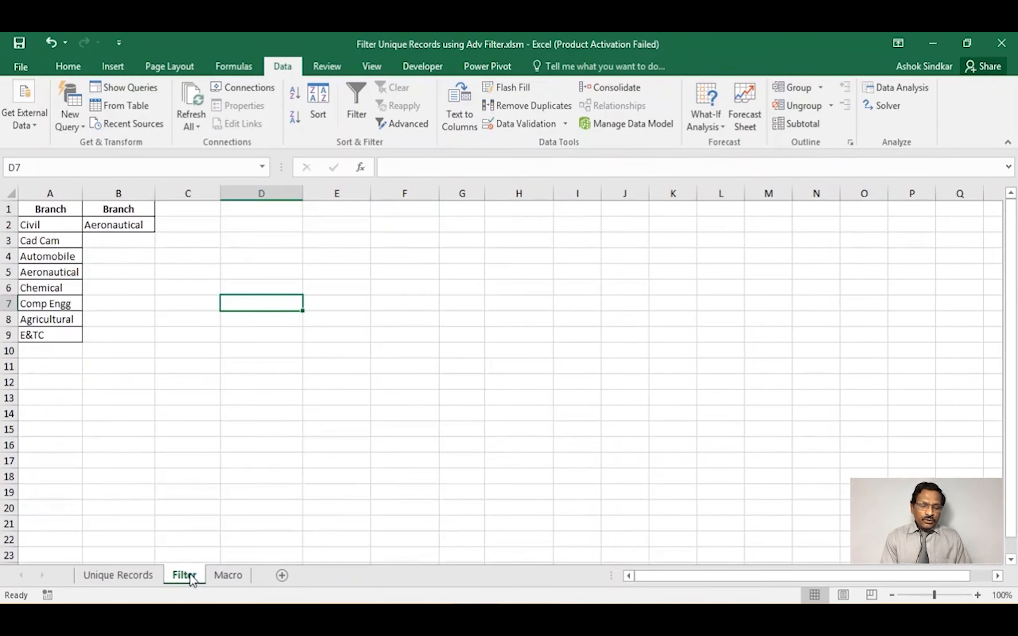
pyautogui.click(413, 412)
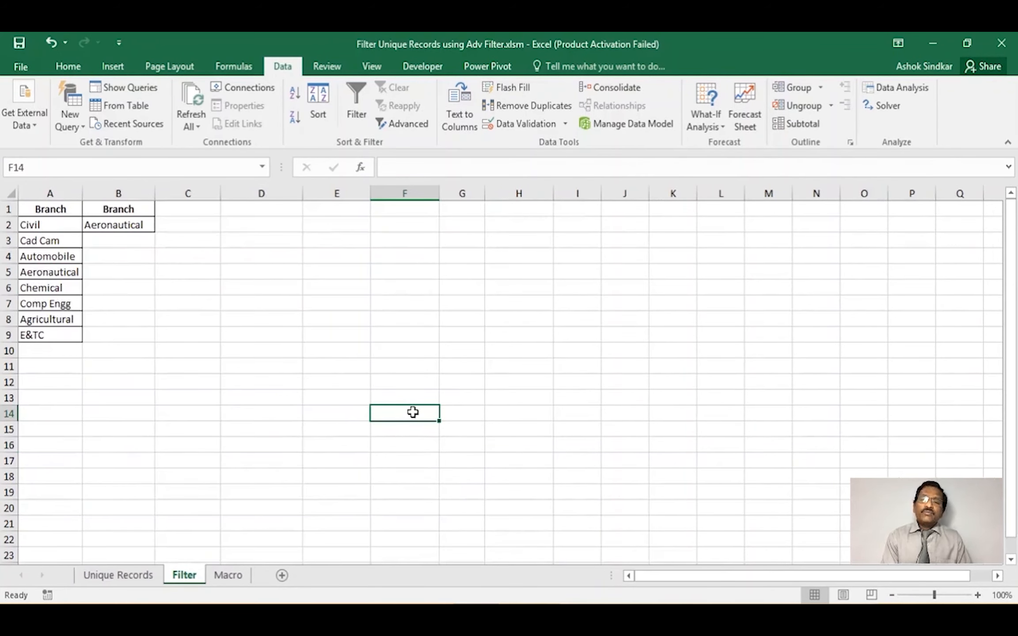
pyautogui.click(225, 340)
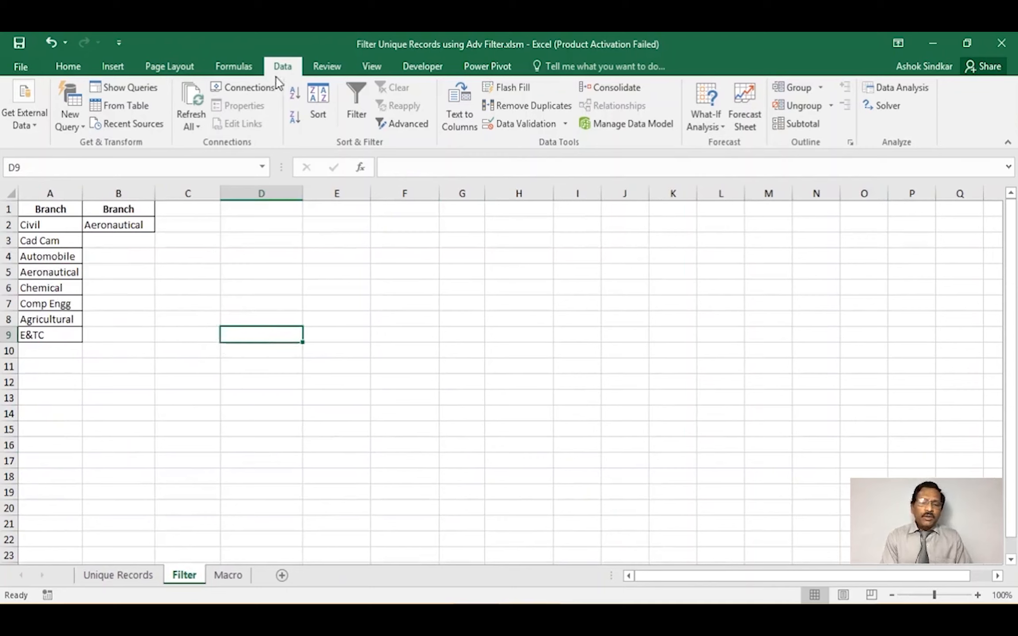
pyautogui.click(410, 125)
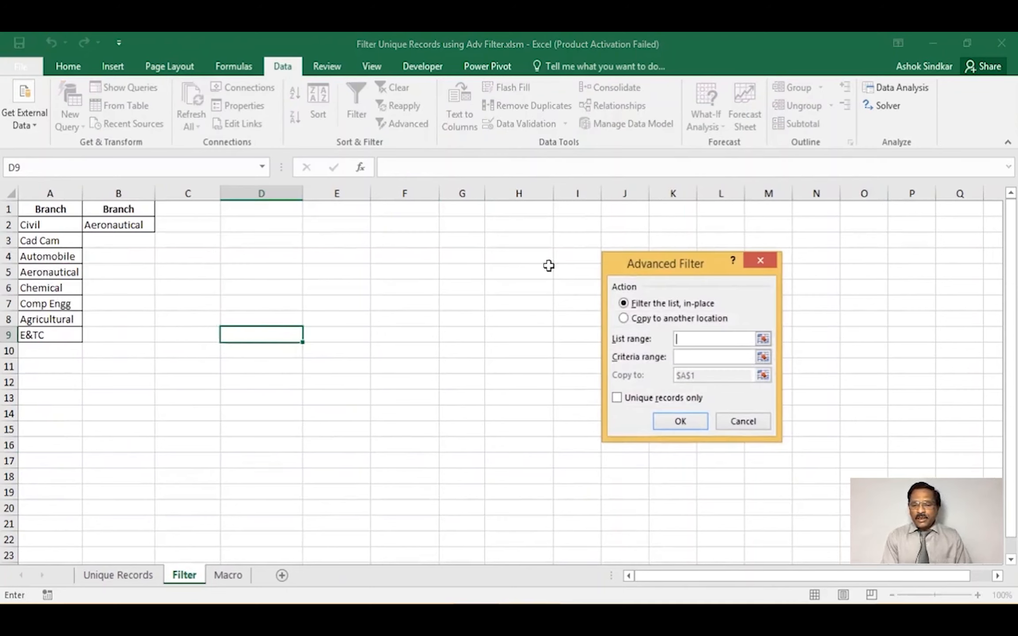
pyautogui.click(625, 319)
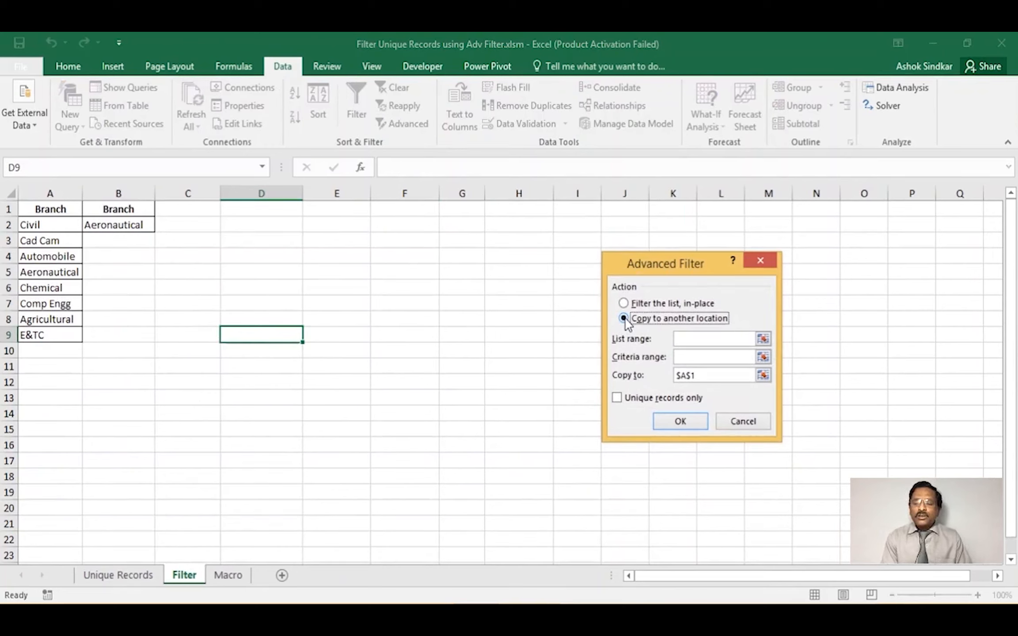
# Step: Set the Advanced Filter's list range to the whole student table A1:G91 on the Unique Records sheet
pyautogui.click(693, 340)
pyautogui.click(693, 340)
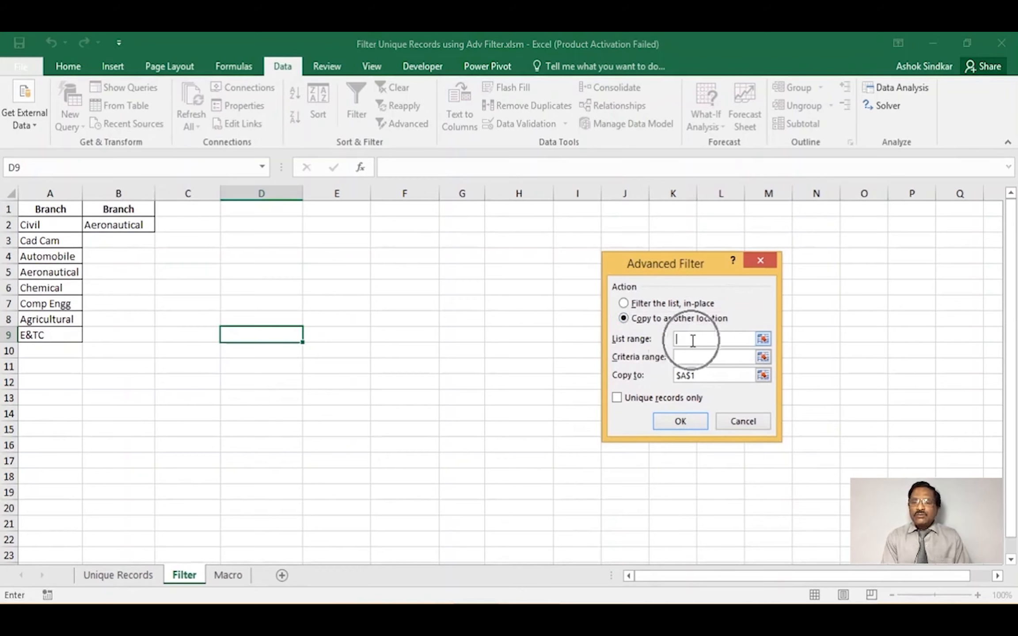
pyautogui.click(119, 575)
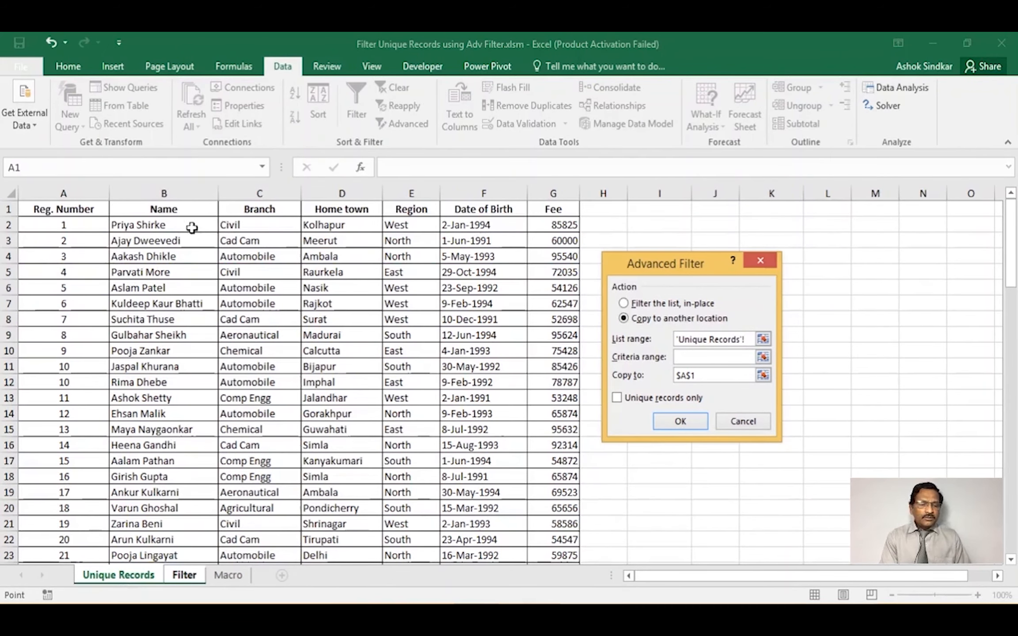
pyautogui.click(88, 208)
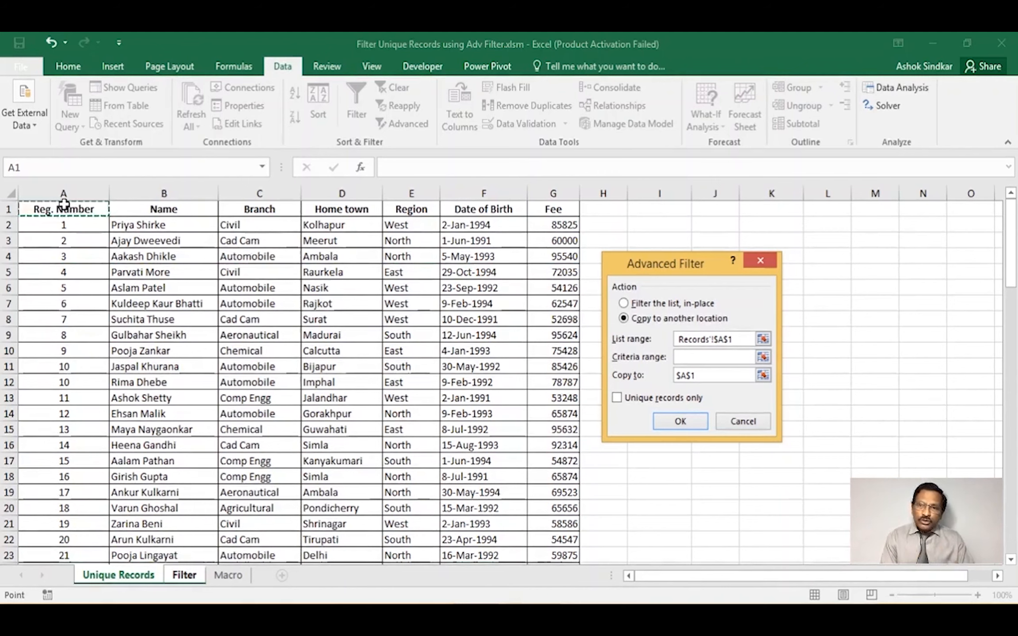
pyautogui.hotkey('ctrl', 'shift', 'Down')
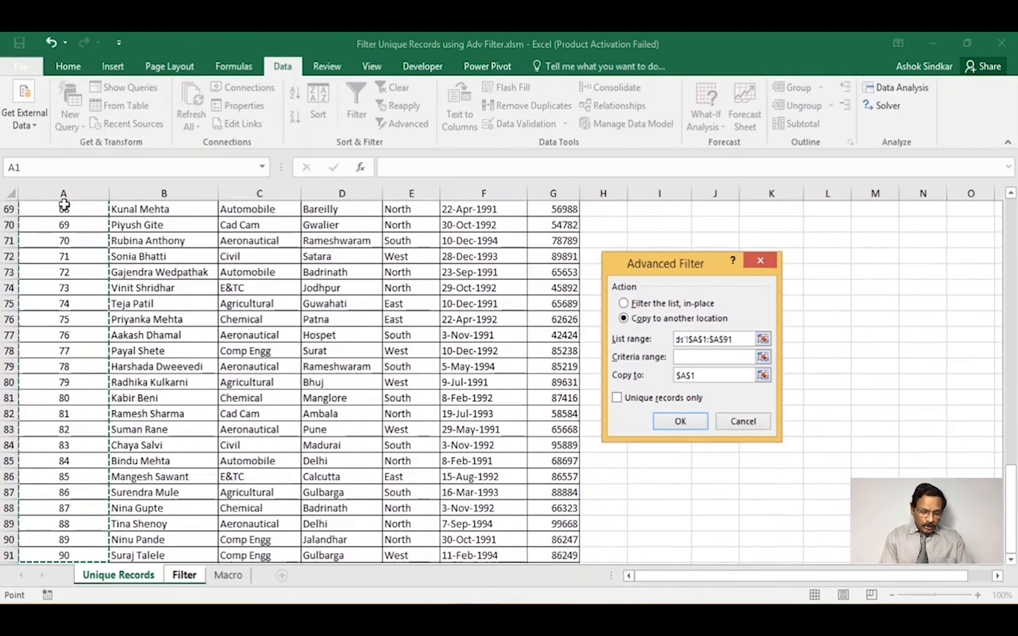
pyautogui.hotkey('ctrl', 'shift', 'Right')
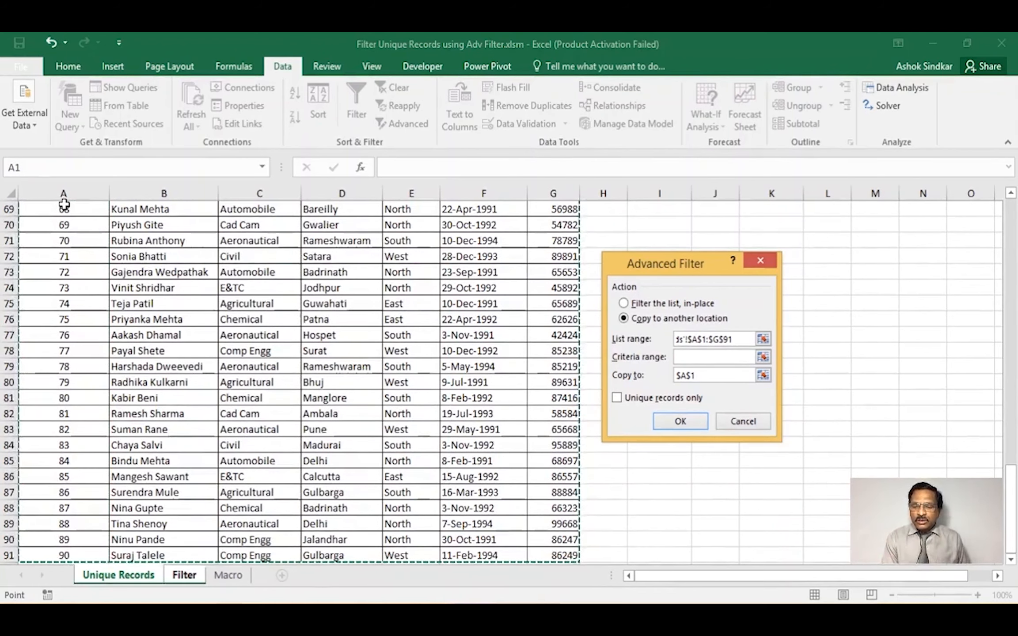
# Step: Set the criteria range to the Branch criterion in B1:B2 on the Filter sheet
pyautogui.hotkey('ctrl', 'pagedown')
pyautogui.click(684, 356)
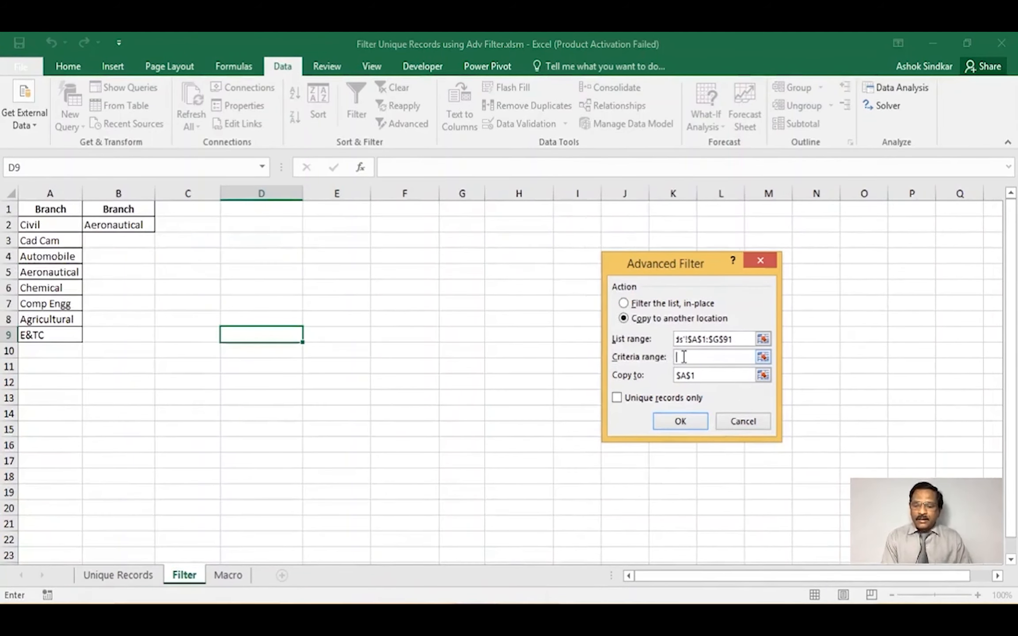
pyautogui.moveTo(111, 209); pyautogui.dragTo(116, 223)
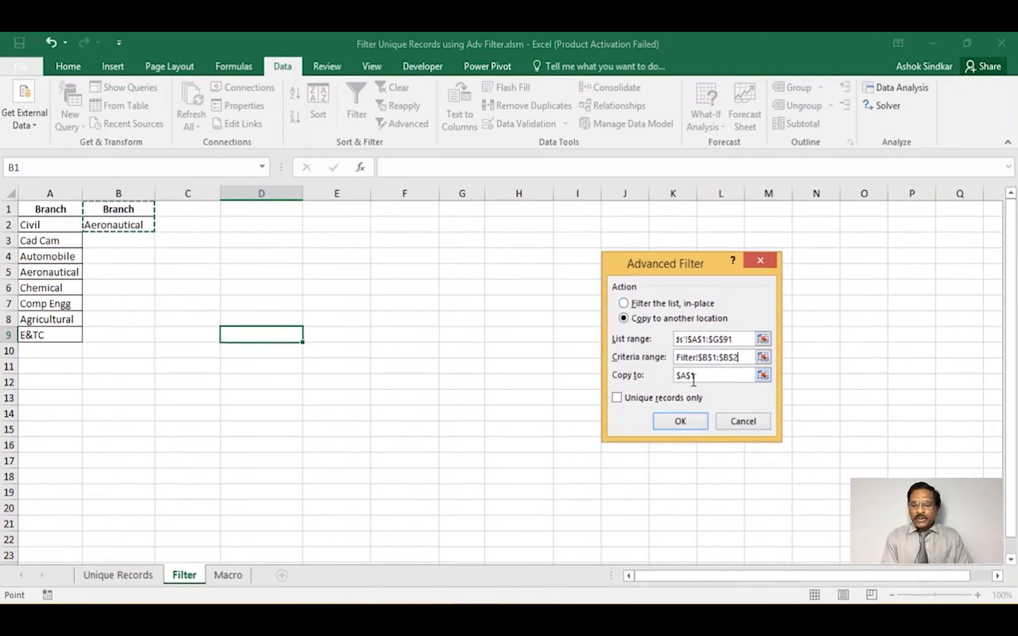
# Step: Set the copy-to destination to cell C1 of the Filter sheet and run the Advanced Filter without limiting it to unique records
pyautogui.click(708, 376)
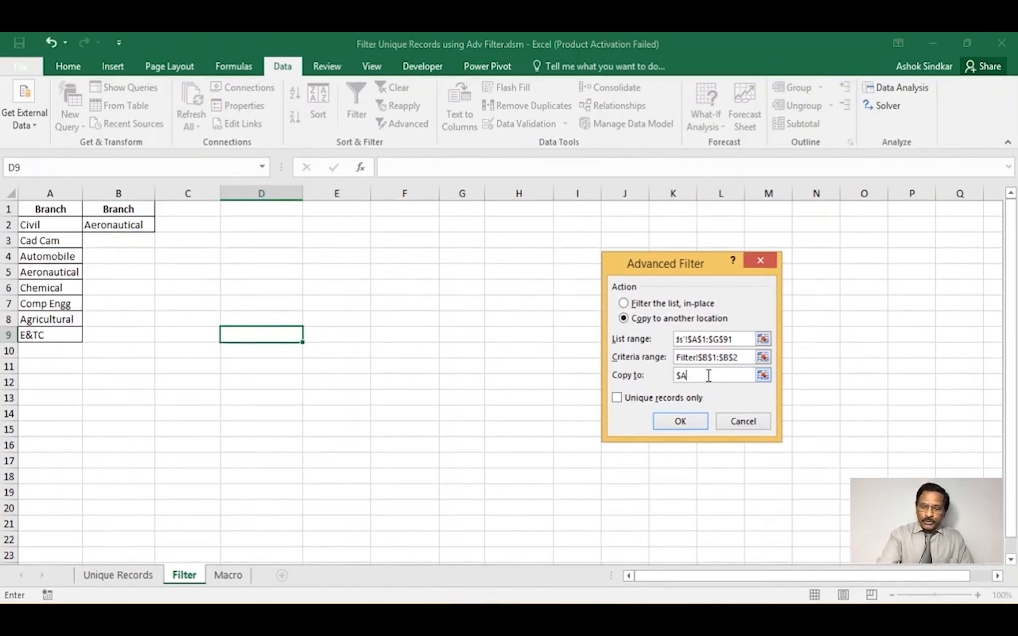
pyautogui.press('ctrl')
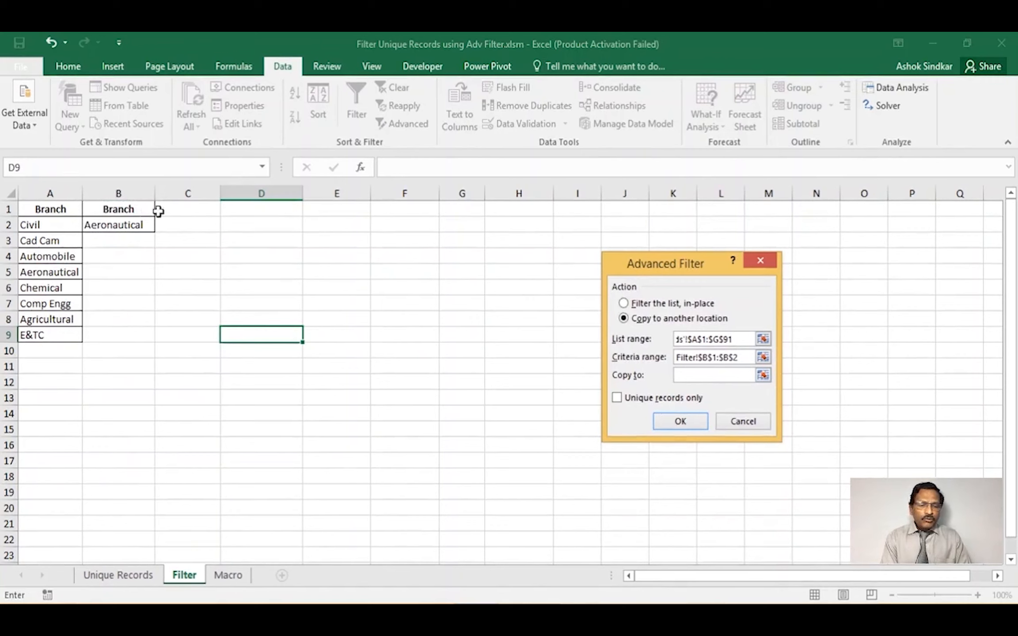
pyautogui.click(180, 210)
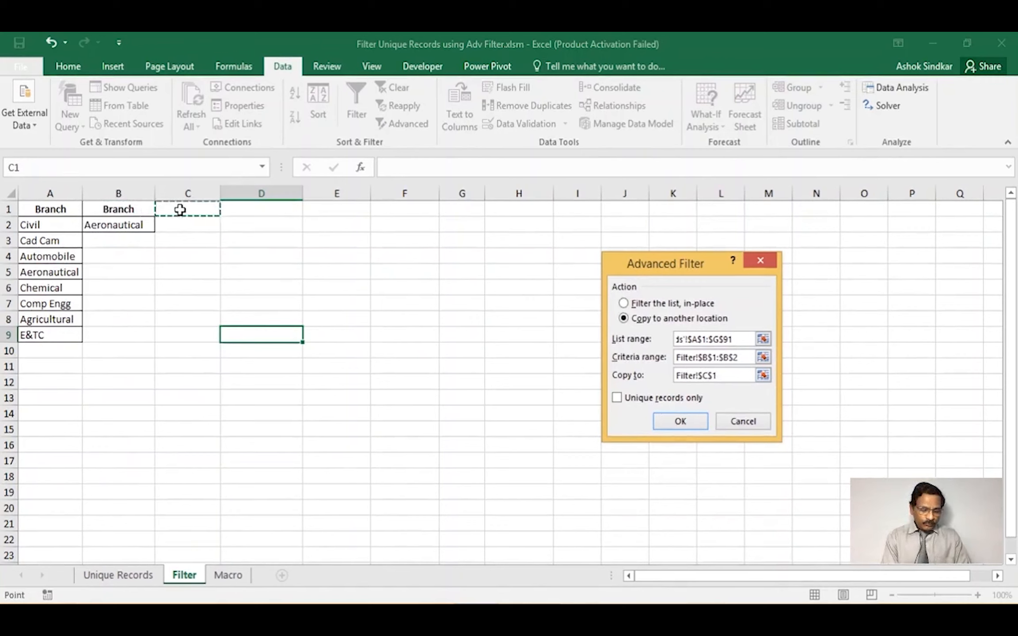
pyautogui.press('ctrl')
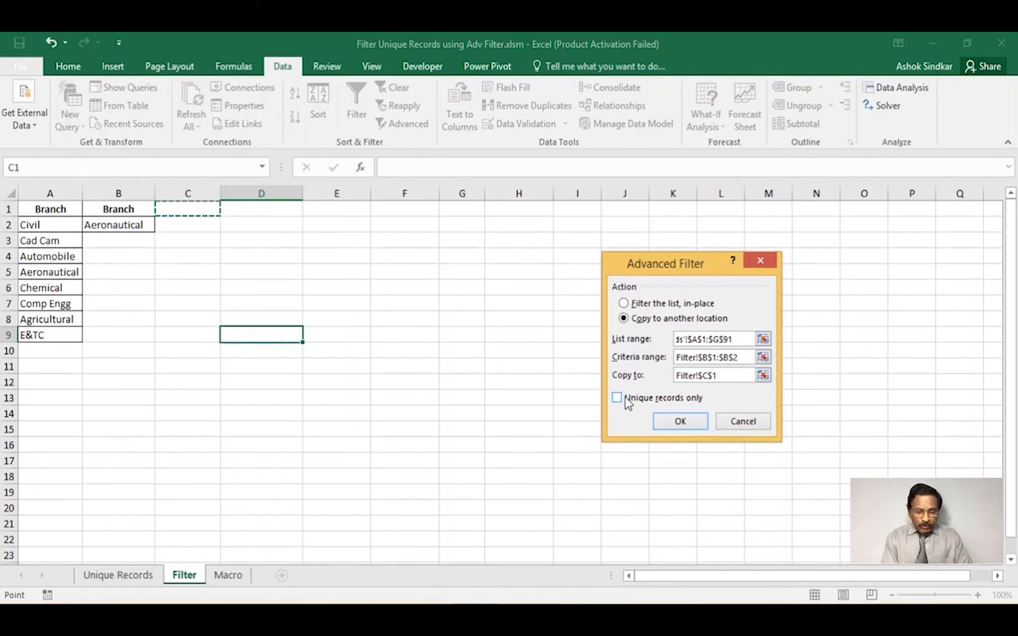
pyautogui.press('ctrl')
pyautogui.press('ctrl')
pyautogui.press('ctrl')
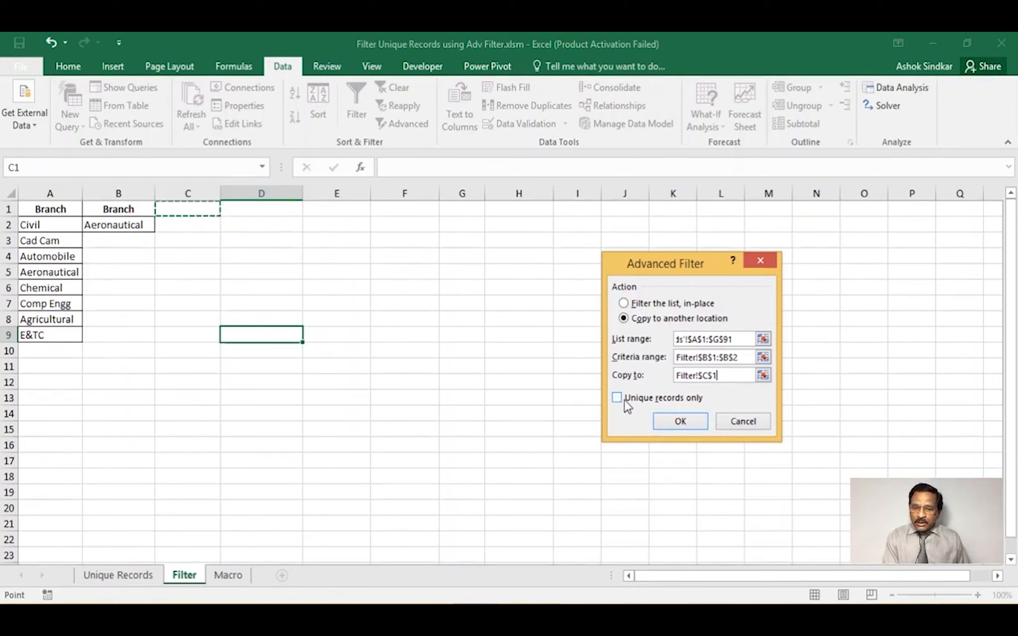
pyautogui.click(682, 421)
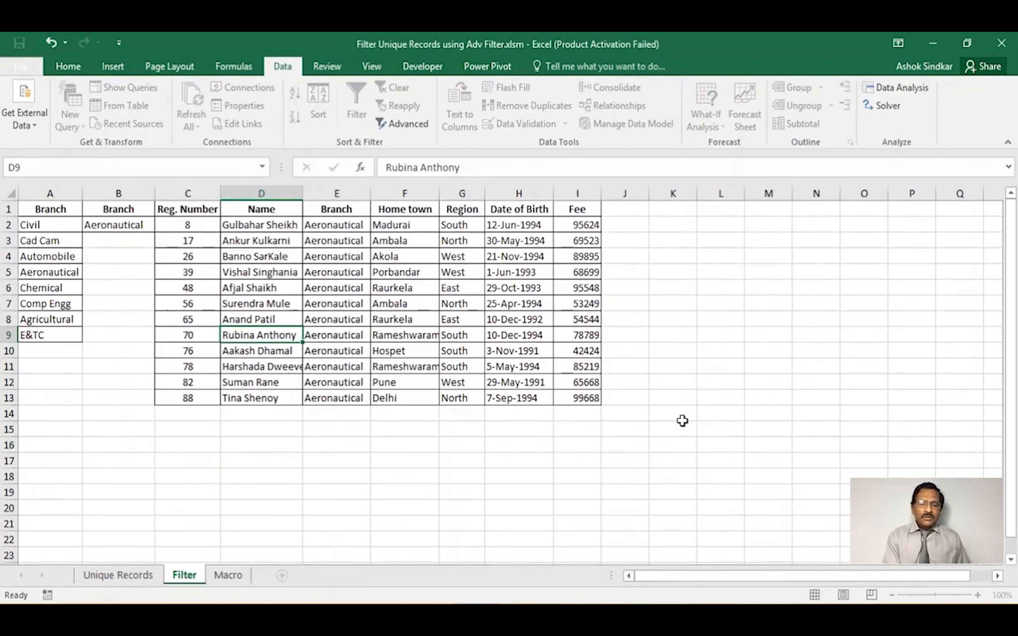
# Step: Change the Branch criterion in B2 of the Filter sheet to Cad Cam
pyautogui.click(352, 191)
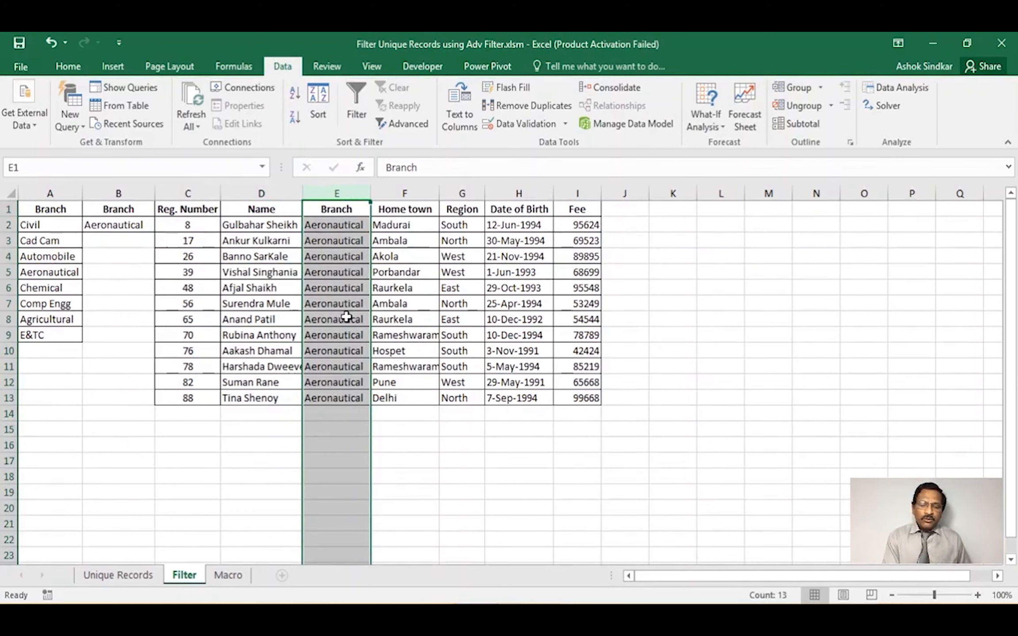
pyautogui.click(755, 365)
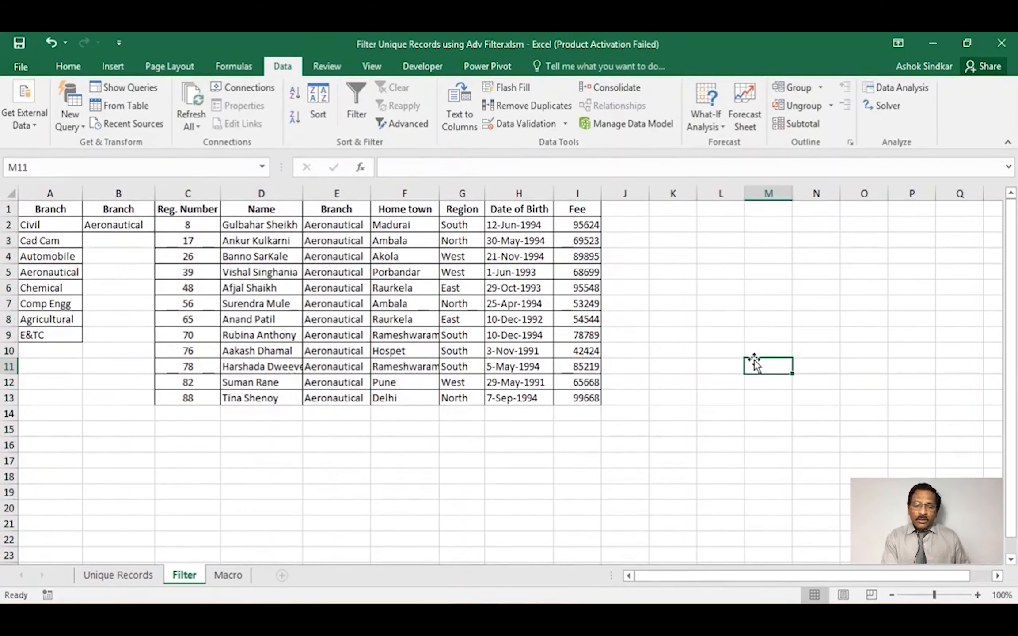
pyautogui.click(122, 223)
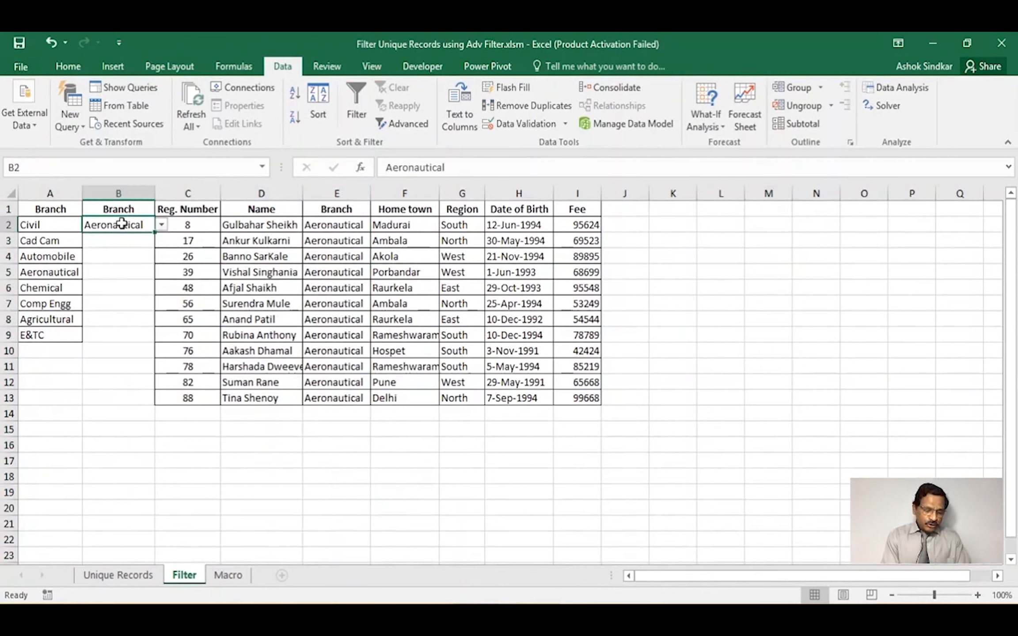
pyautogui.click(162, 226)
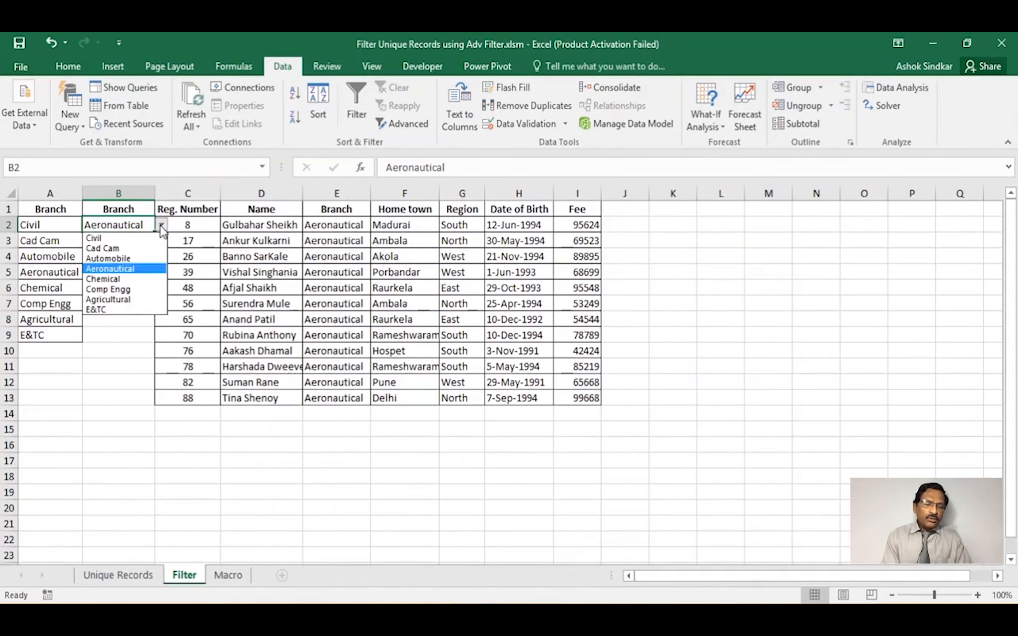
pyautogui.click(134, 249)
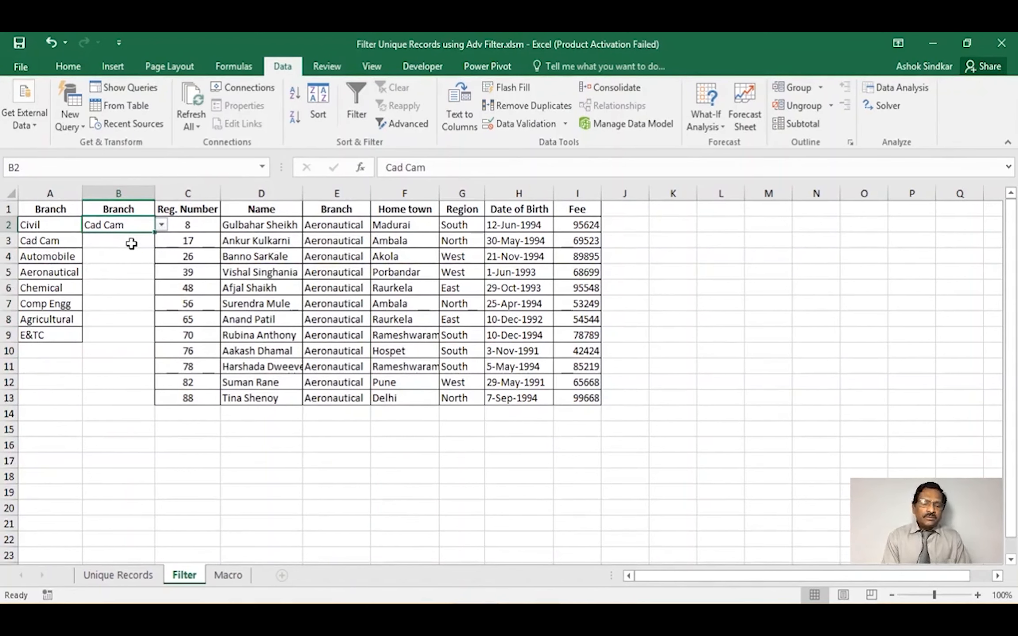
# Step: Clear all contents and formatting from columns C to K of the Filter sheet to remove the previous extract
pyautogui.click(190, 190)
pyautogui.moveTo(191, 190); pyautogui.dragTo(584, 234)
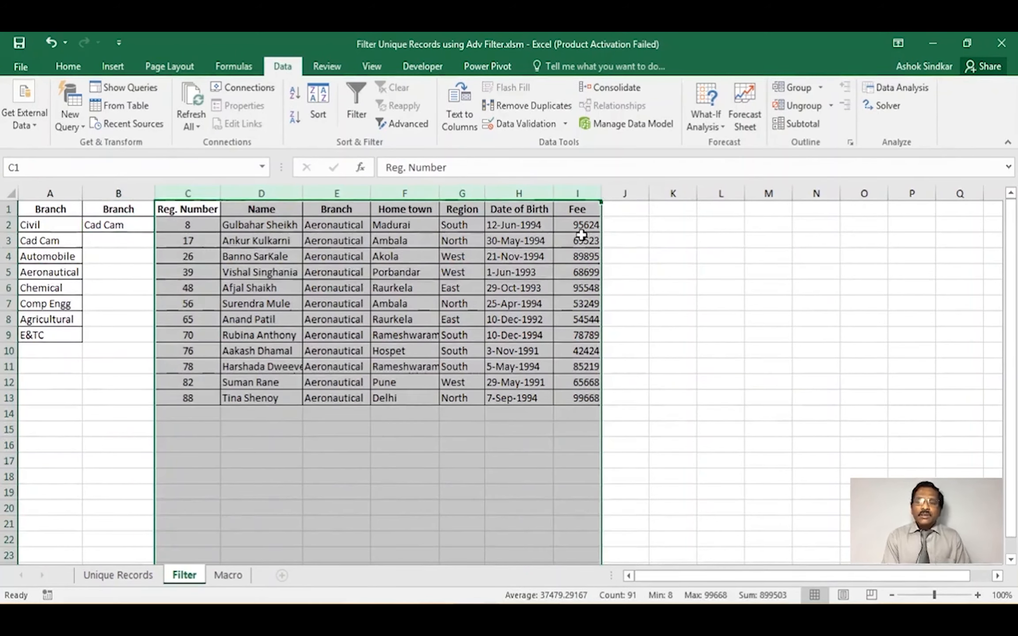
pyautogui.click(727, 302)
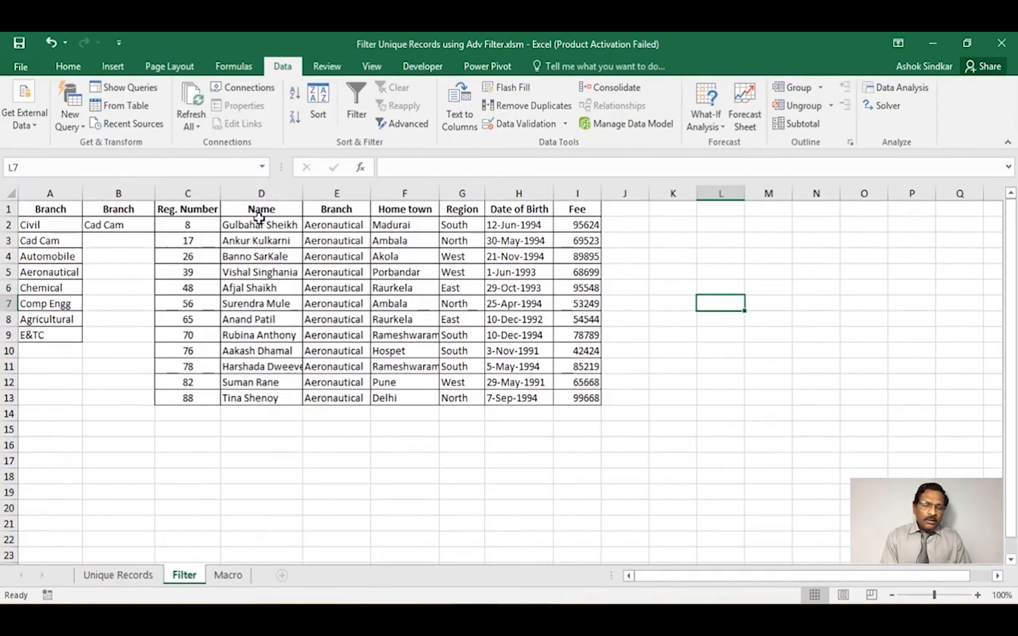
pyautogui.click(189, 195)
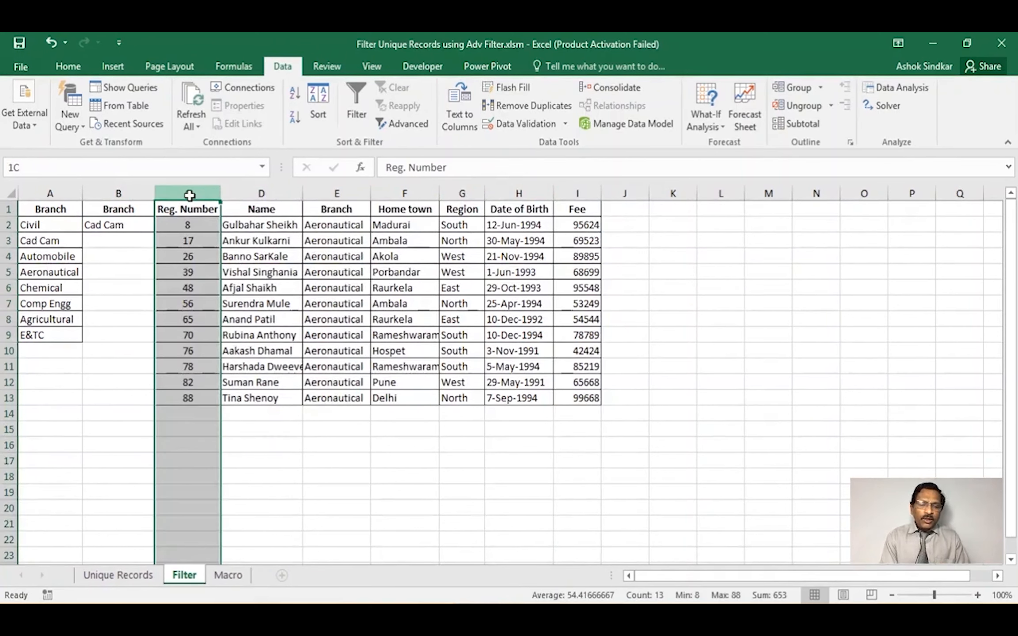
pyautogui.moveTo(189, 195); pyautogui.dragTo(656, 239)
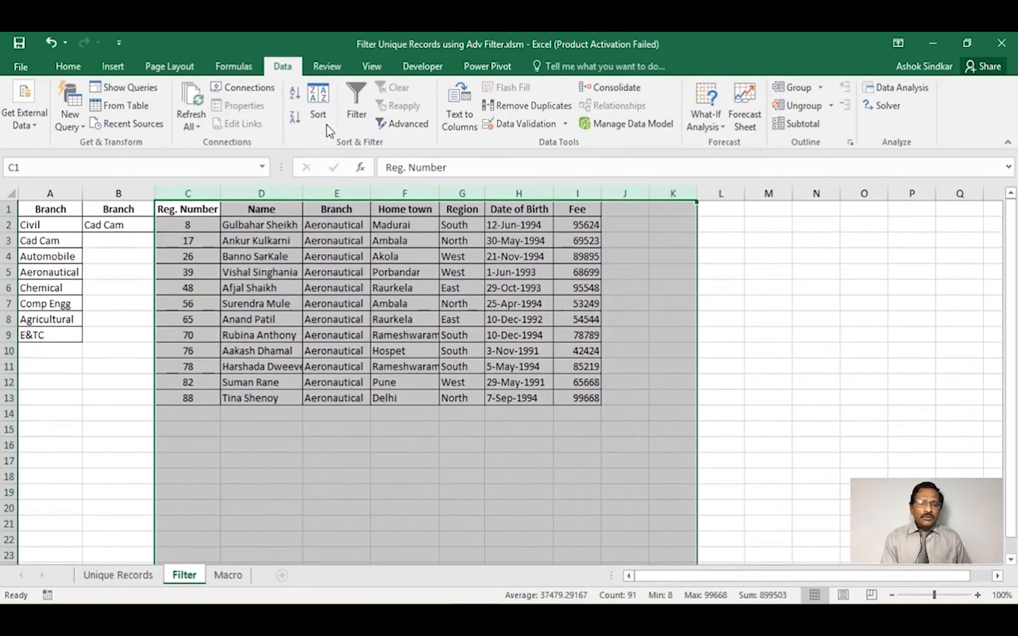
pyautogui.click(68, 66)
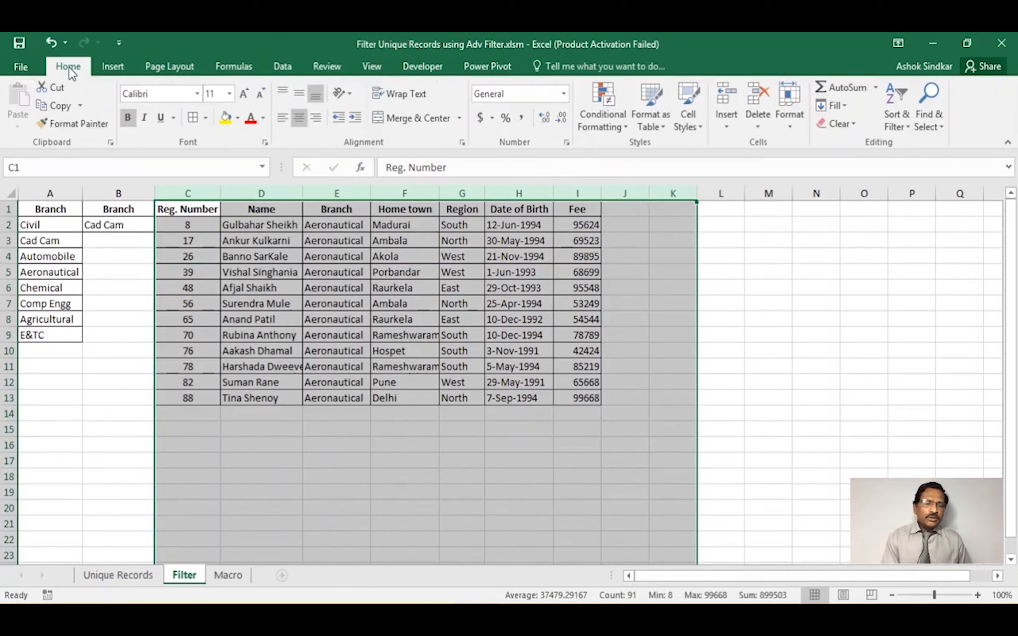
pyautogui.click(832, 124)
pyautogui.press('Escape')
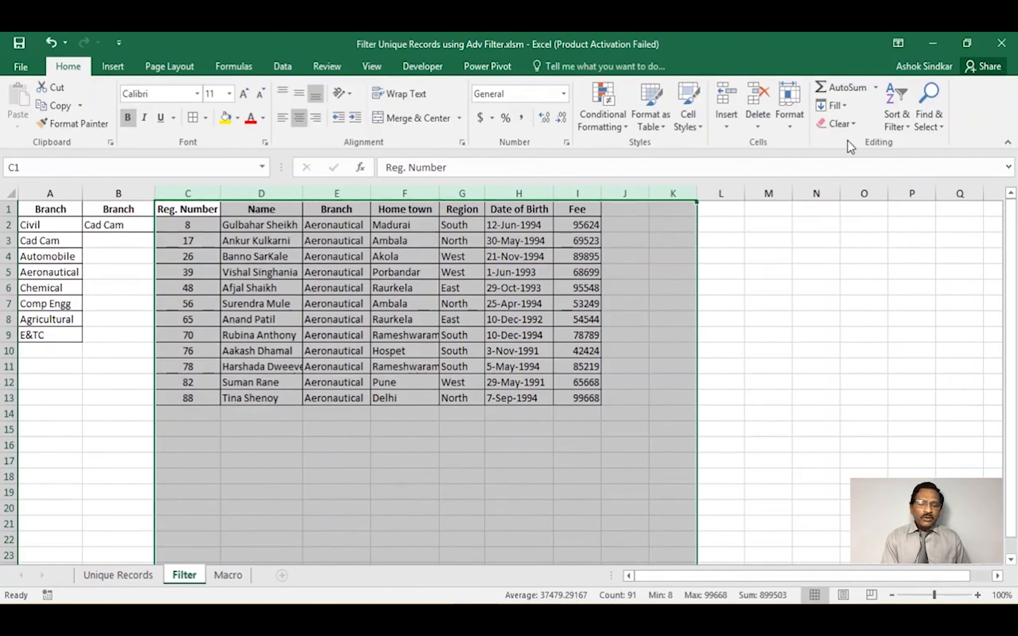
pyautogui.click(447, 251)
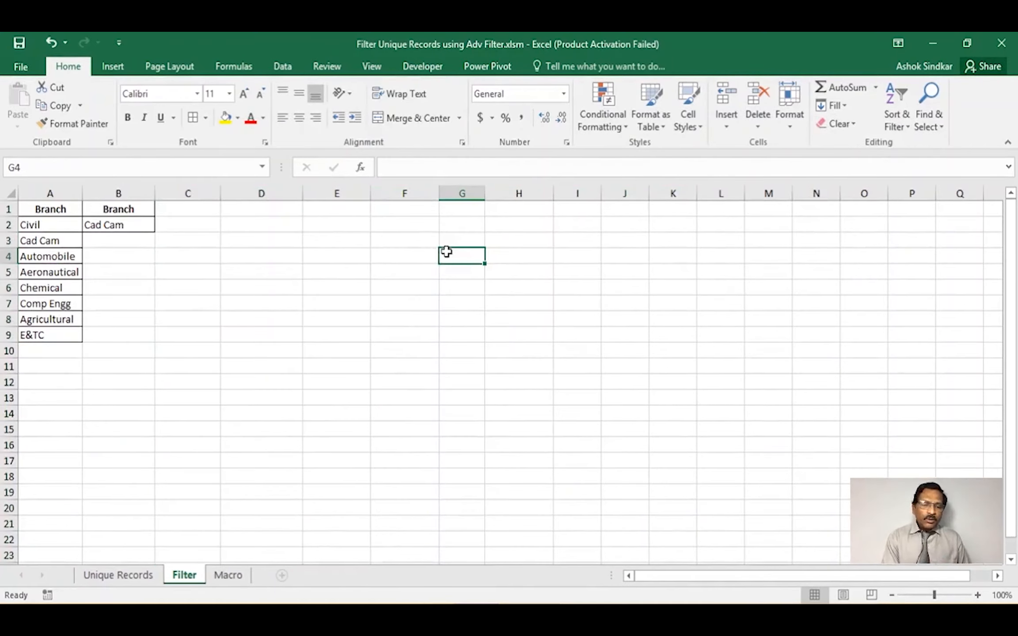
# Step: Start a new Advanced Filter from an empty cell of the Filter sheet and set it to copy to another location
pyautogui.click(260, 284)
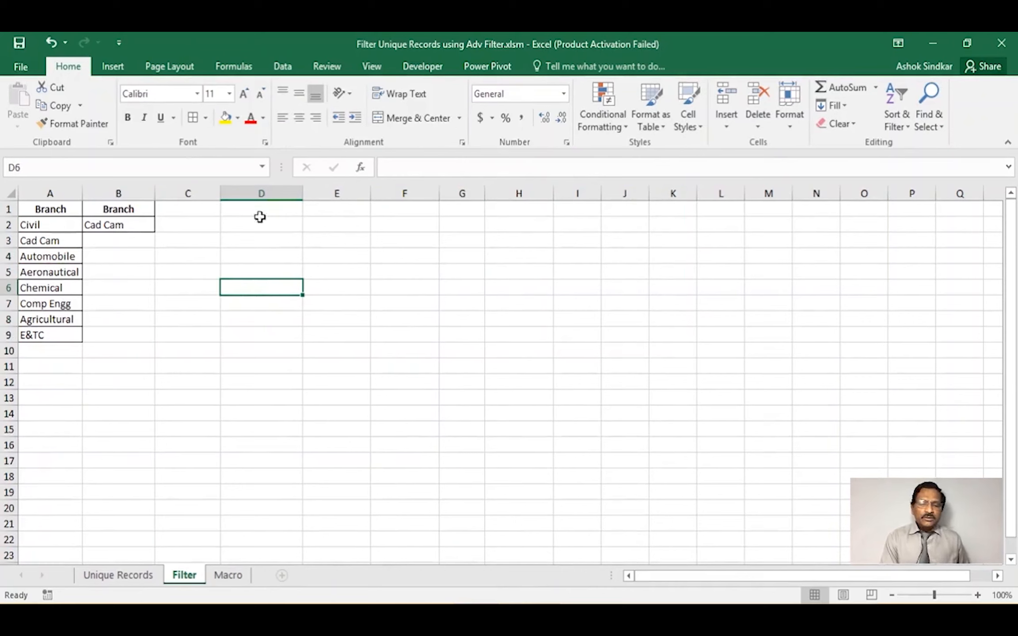
pyautogui.click(283, 69)
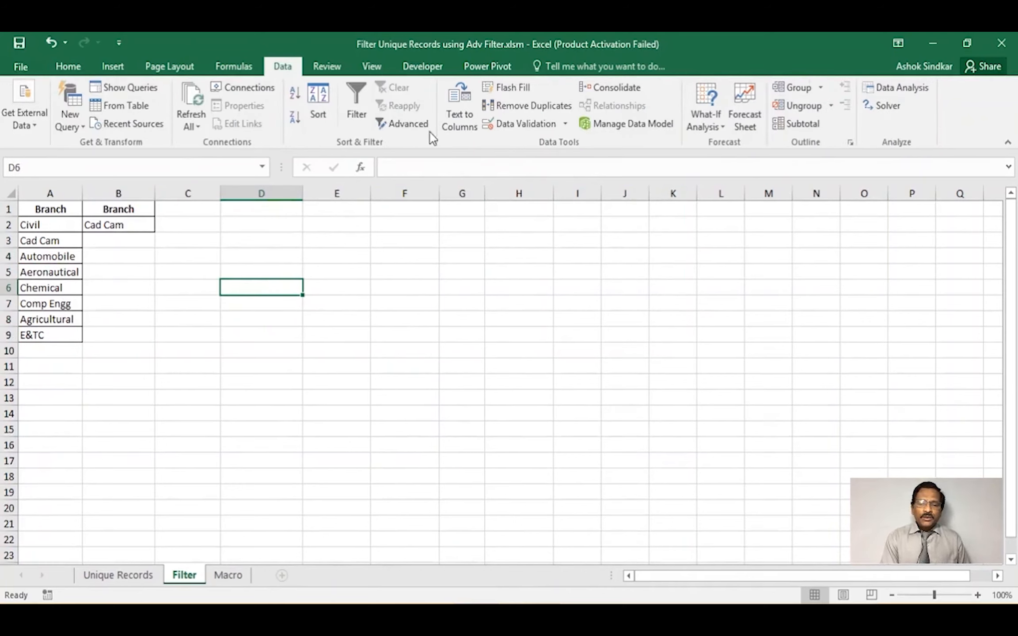
pyautogui.click(405, 124)
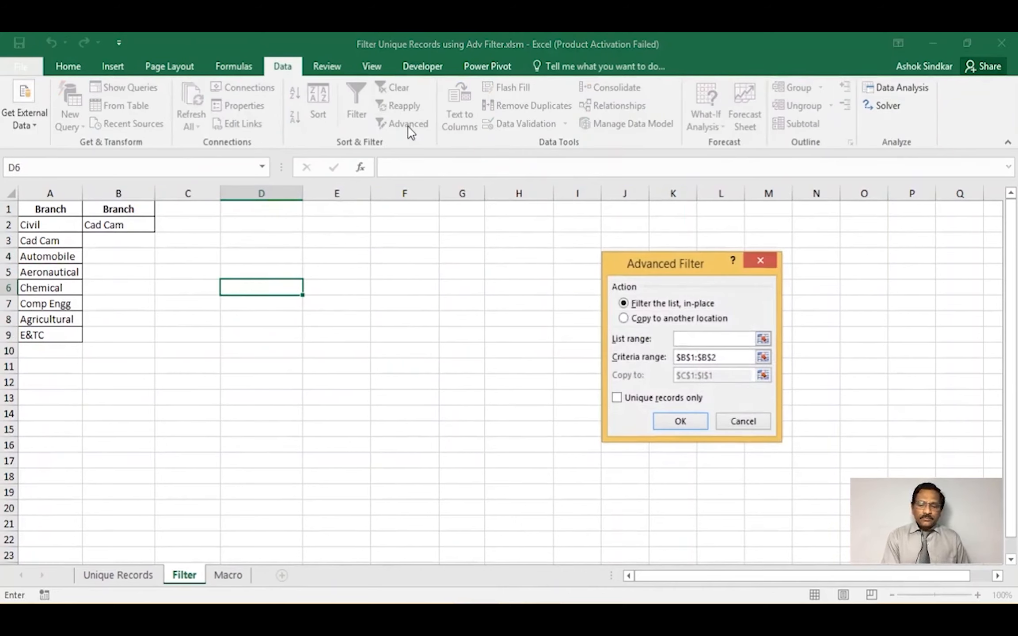
pyautogui.click(625, 319)
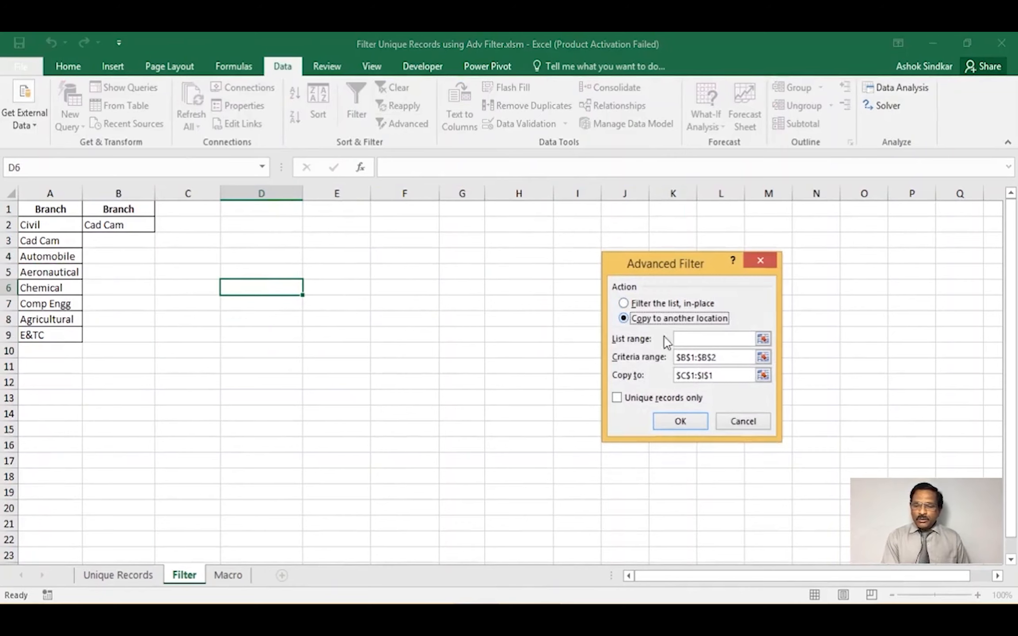
# Step: Set the Advanced Filter's list range to the full student table A1:G91 on the Unique Records sheet
pyautogui.click(691, 340)
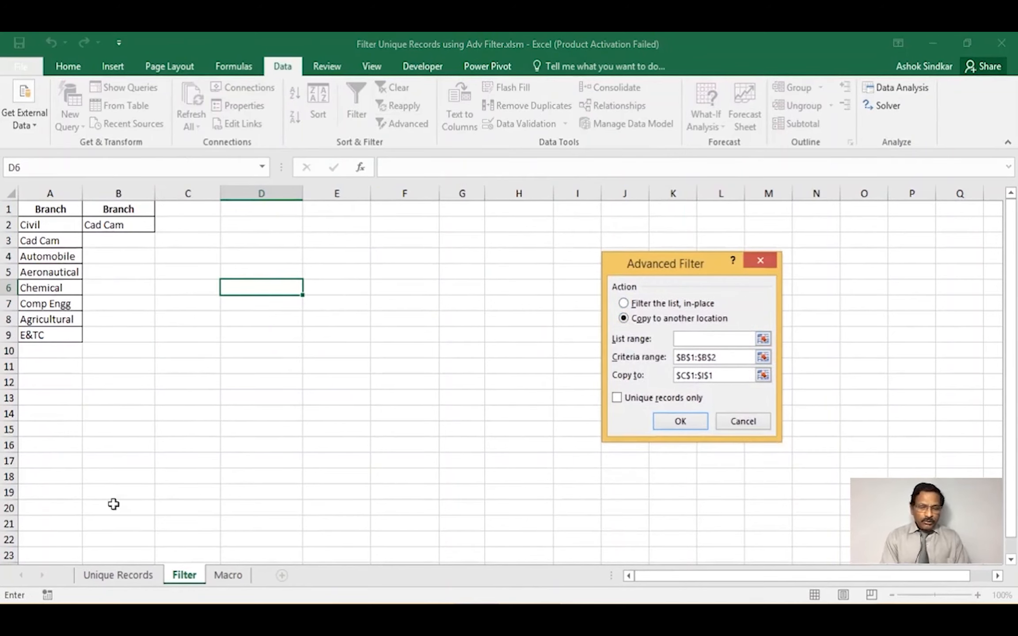
pyautogui.click(125, 575)
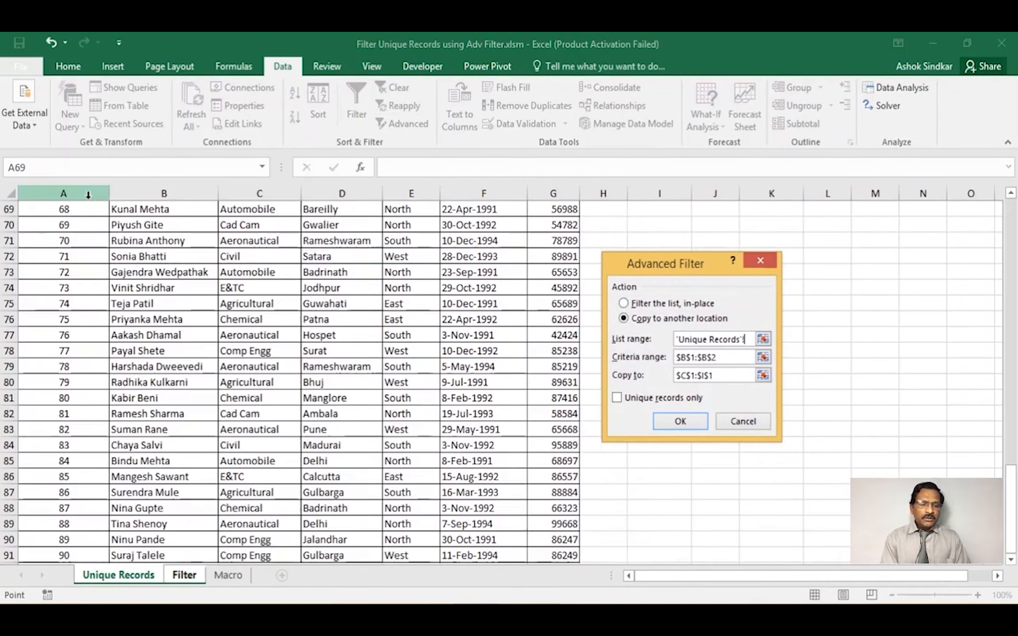
pyautogui.scroll(20, 398, 376)
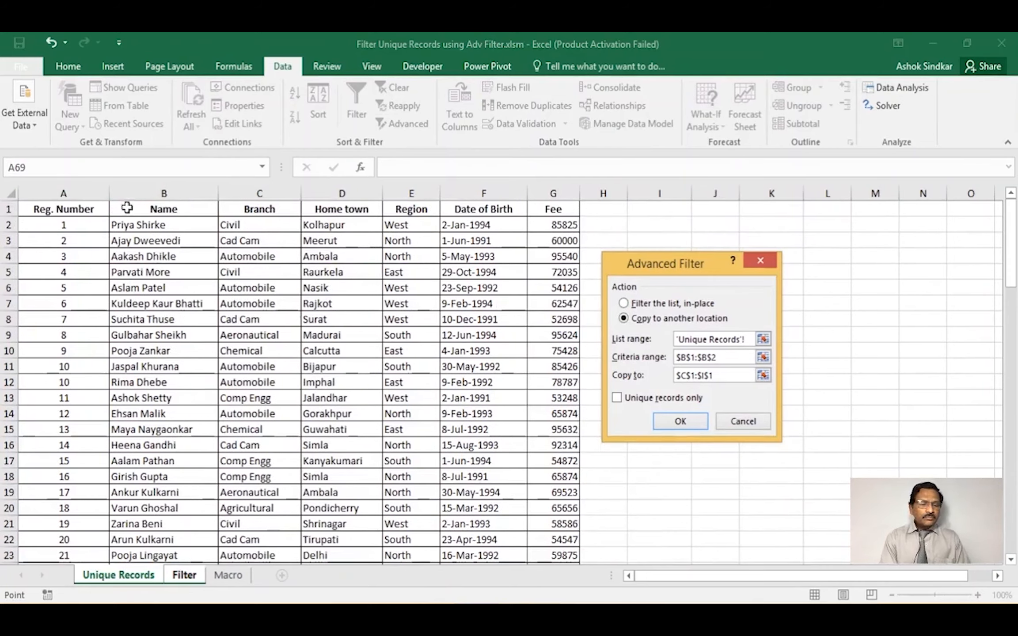
pyautogui.click(95, 210)
pyautogui.hotkey('ctrl', 'shift', 'Down')
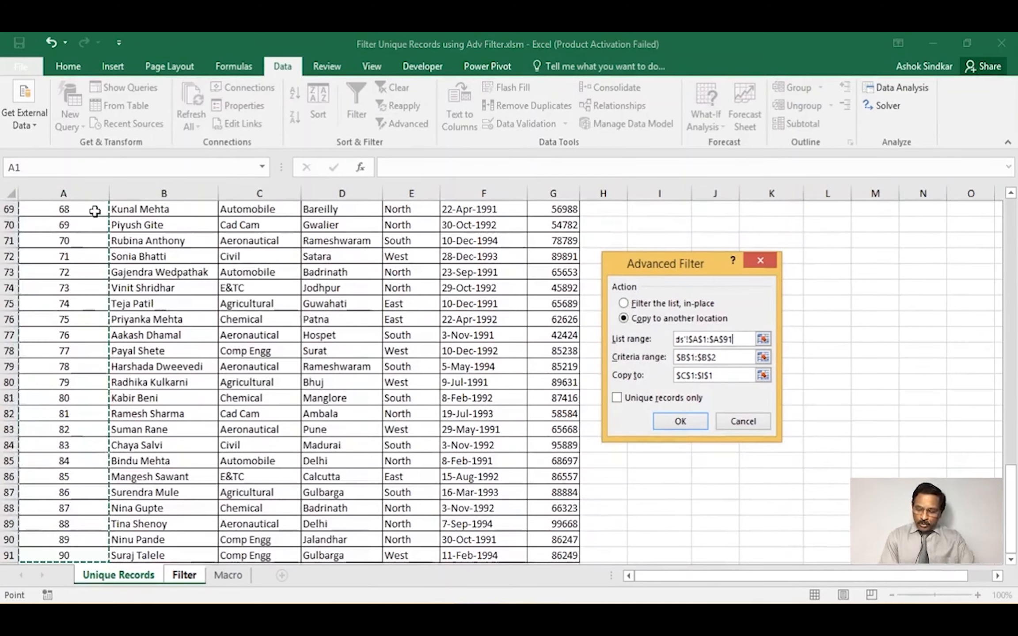
pyautogui.hotkey('ctrl', 'shift', 'Right')
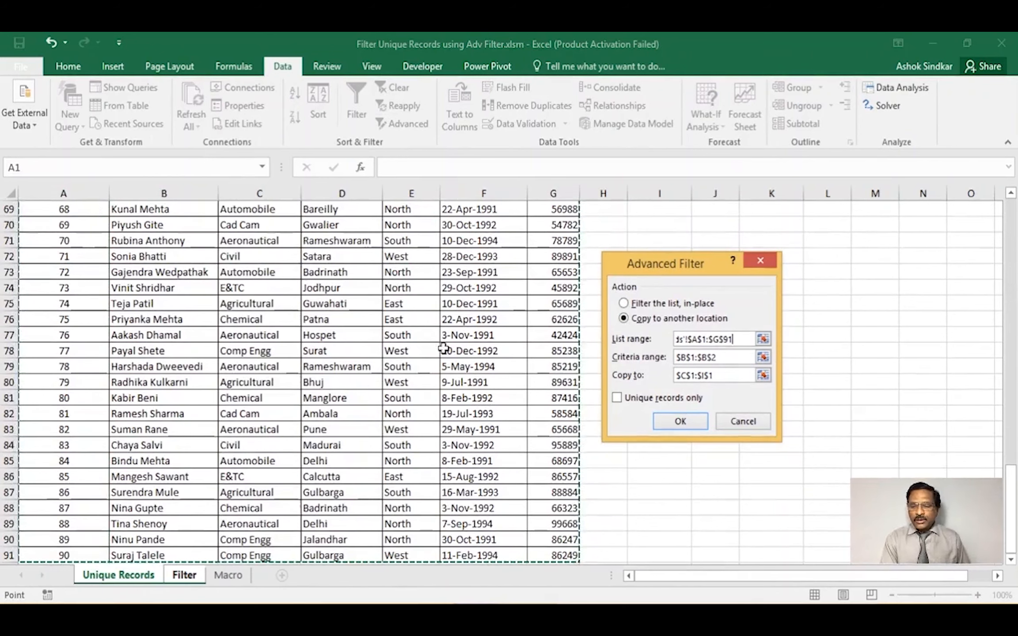
# Step: Replace the criteria range with the Branch heading and Cad Cam criterion in B1:B2 of the Filter sheet
pyautogui.click(737, 363)
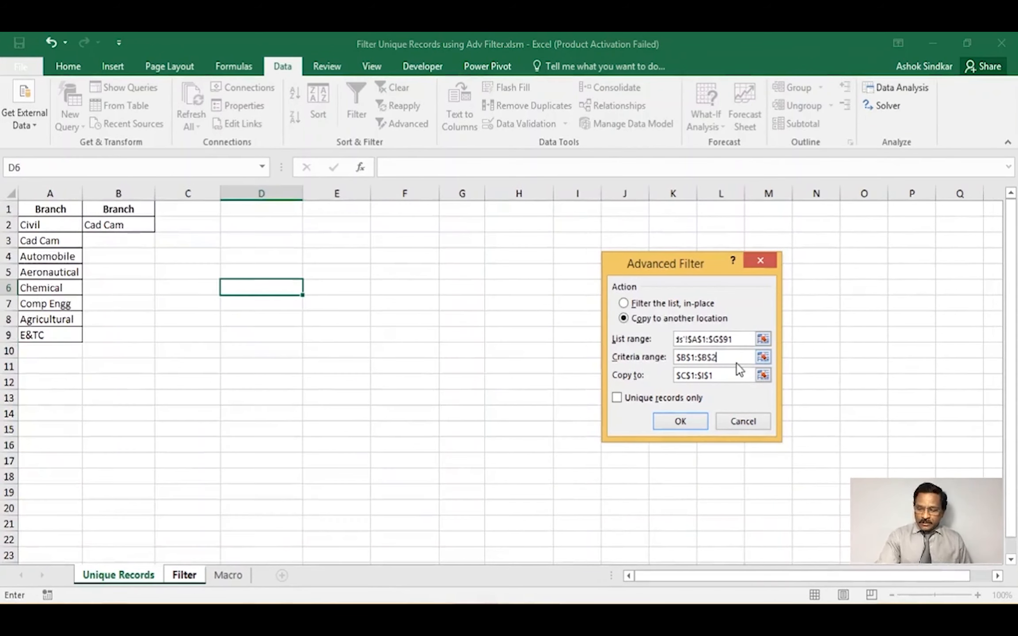
pyautogui.press('BackSpace')
pyautogui.press('BackSpace')
pyautogui.press('BackSpace')
pyautogui.press('BackSpace')
pyautogui.press('BackSpace')
pyautogui.press('BackSpace')
pyautogui.press('BackSpace')
pyautogui.press('BackSpace')
pyautogui.press('BackSpace')
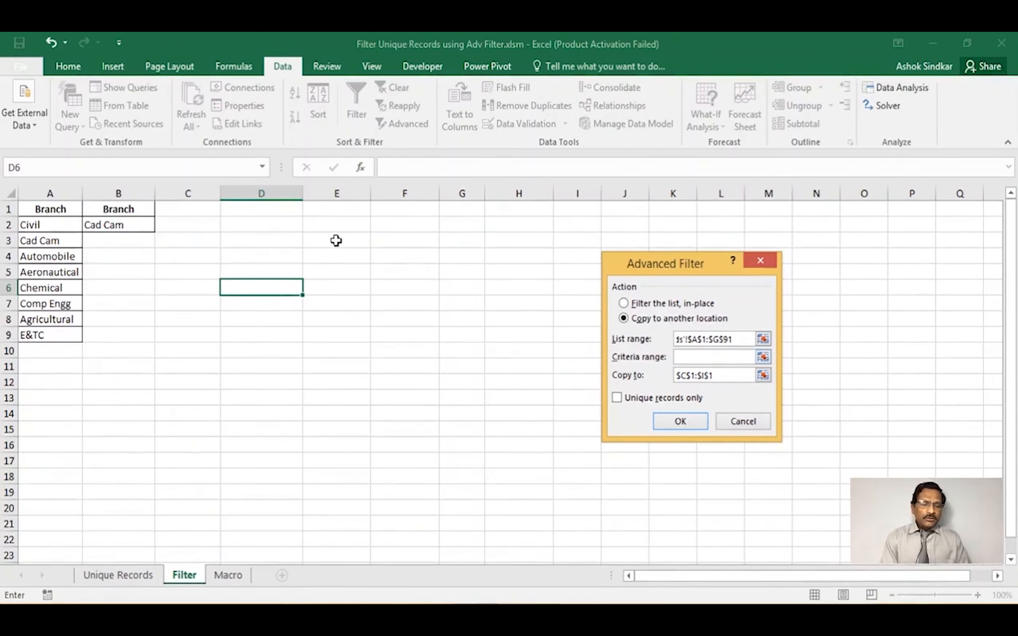
pyautogui.moveTo(118, 209); pyautogui.dragTo(129, 220)
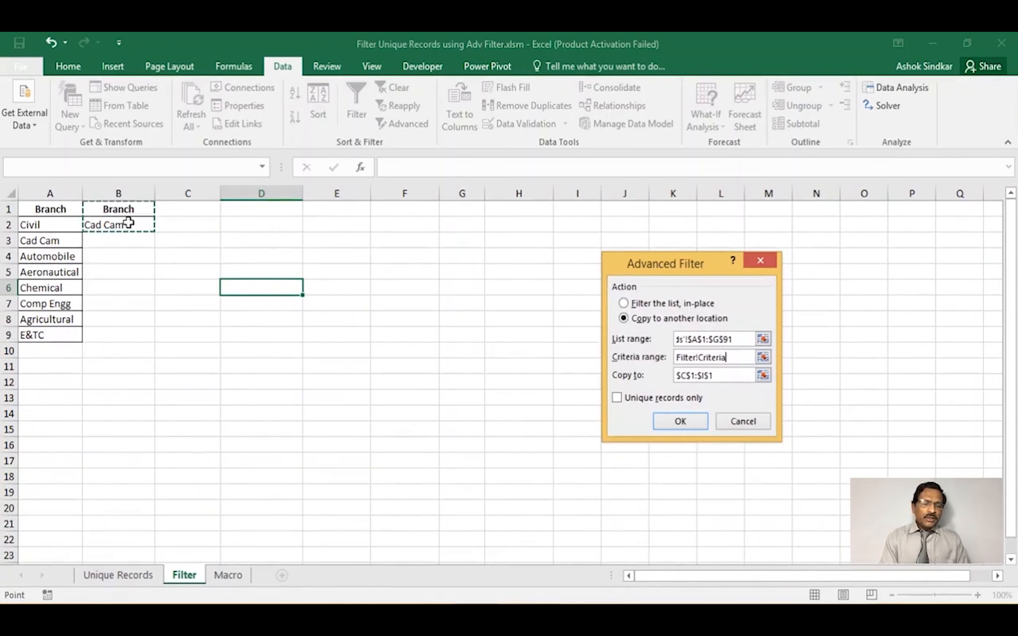
# Step: Replace the copy-to destination with cell C1 of the Filter sheet and run the Advanced Filter to extract the Cad Cam records
pyautogui.click(725, 376)
pyautogui.press('BackSpace')
pyautogui.press('BackSpace')
pyautogui.press('BackSpace')
pyautogui.press('BackSpace')
pyautogui.press('BackSpace')
pyautogui.press('BackSpace')
pyautogui.press('BackSpace')
pyautogui.press('BackSpace')
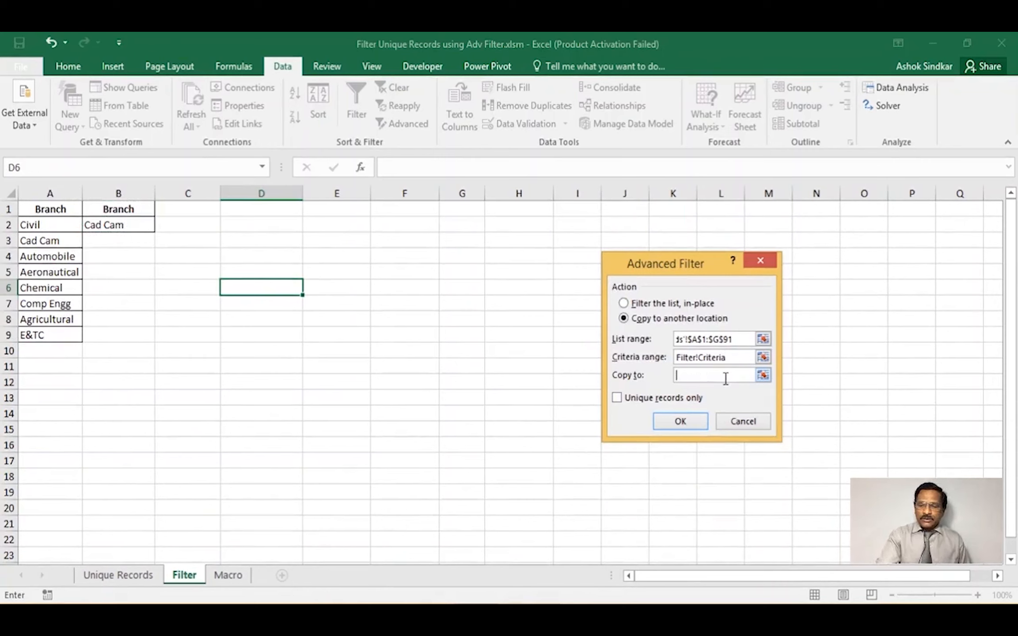
pyautogui.click(178, 208)
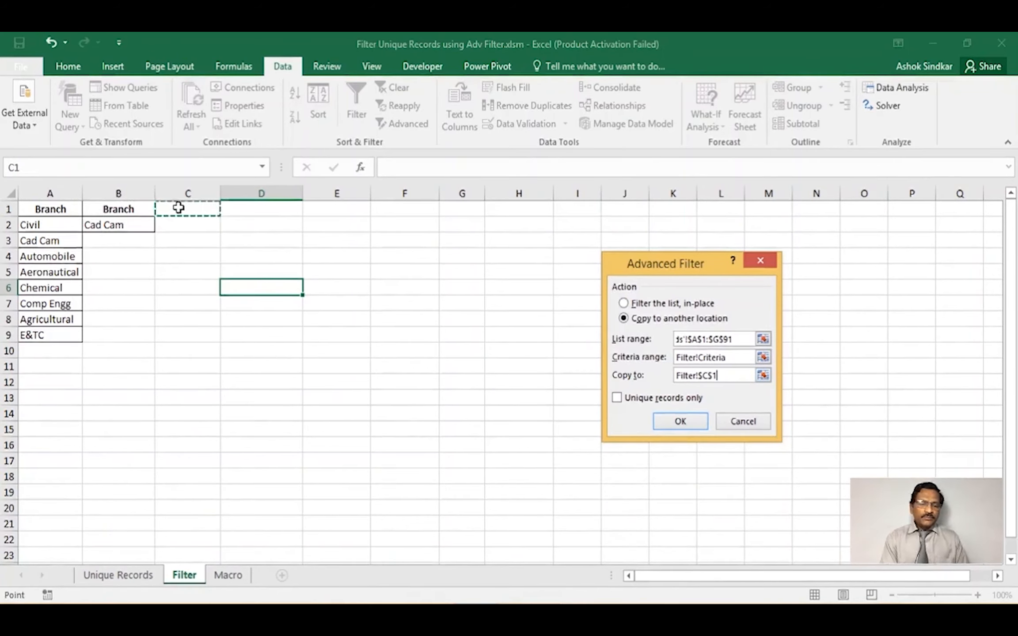
pyautogui.click(677, 422)
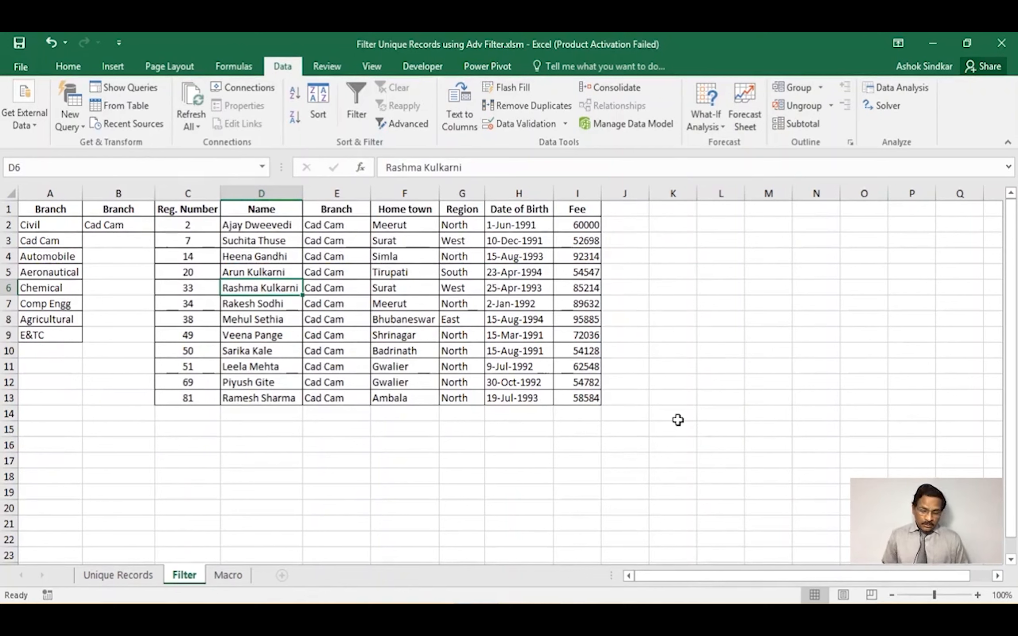
pyautogui.moveTo(186, 194); pyautogui.dragTo(640, 245)
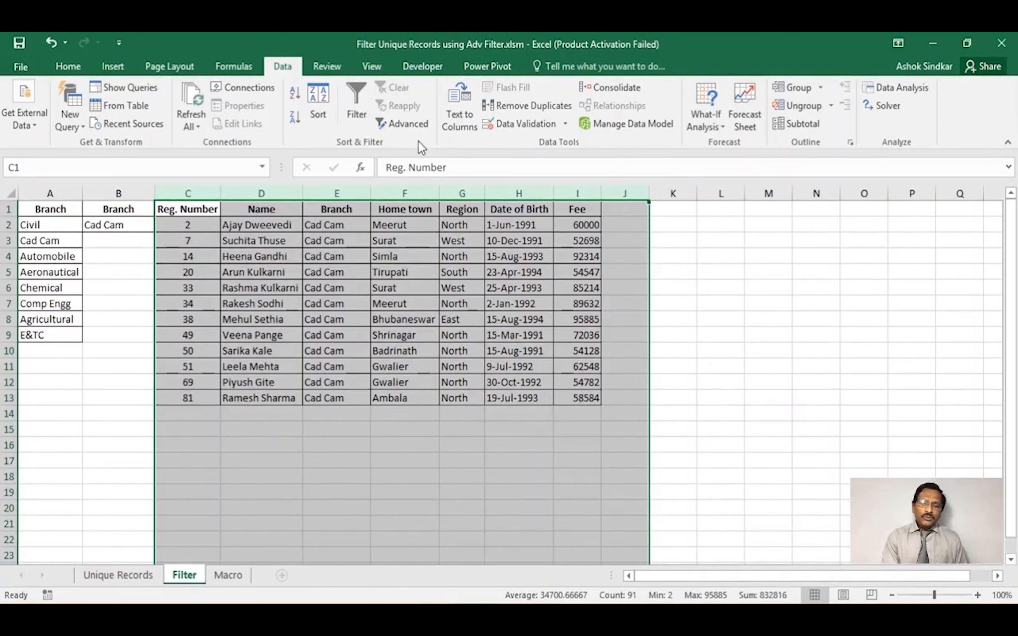
pyautogui.click(206, 255)
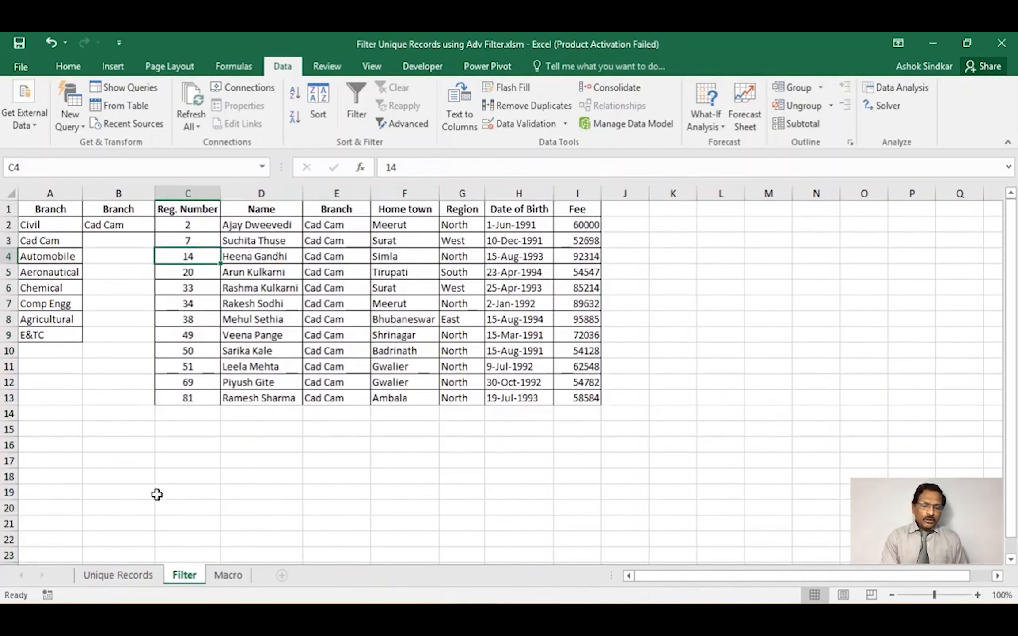
pyautogui.click(126, 575)
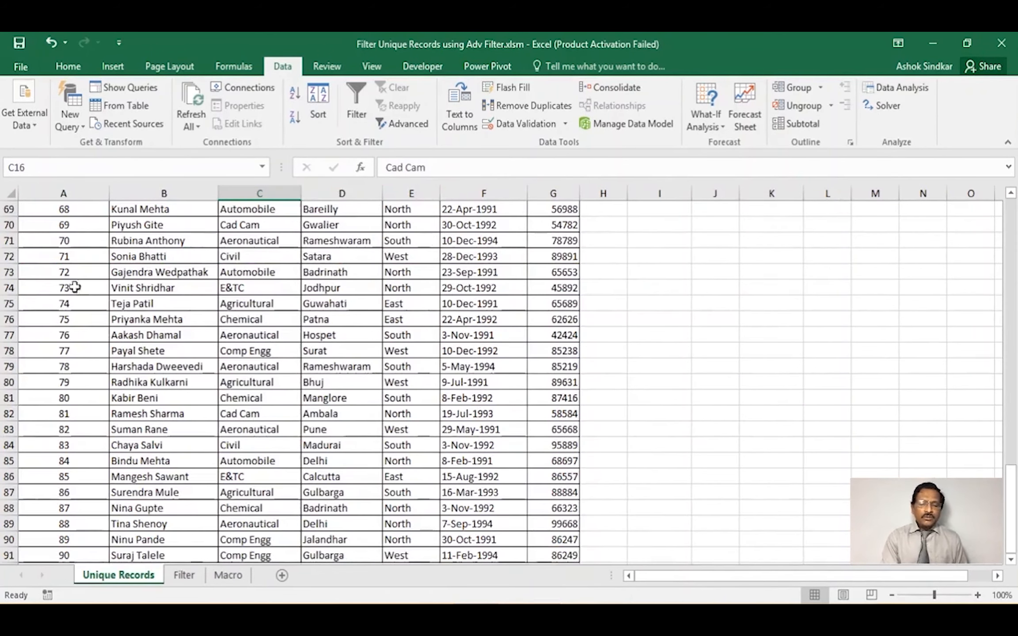
pyautogui.click(184, 575)
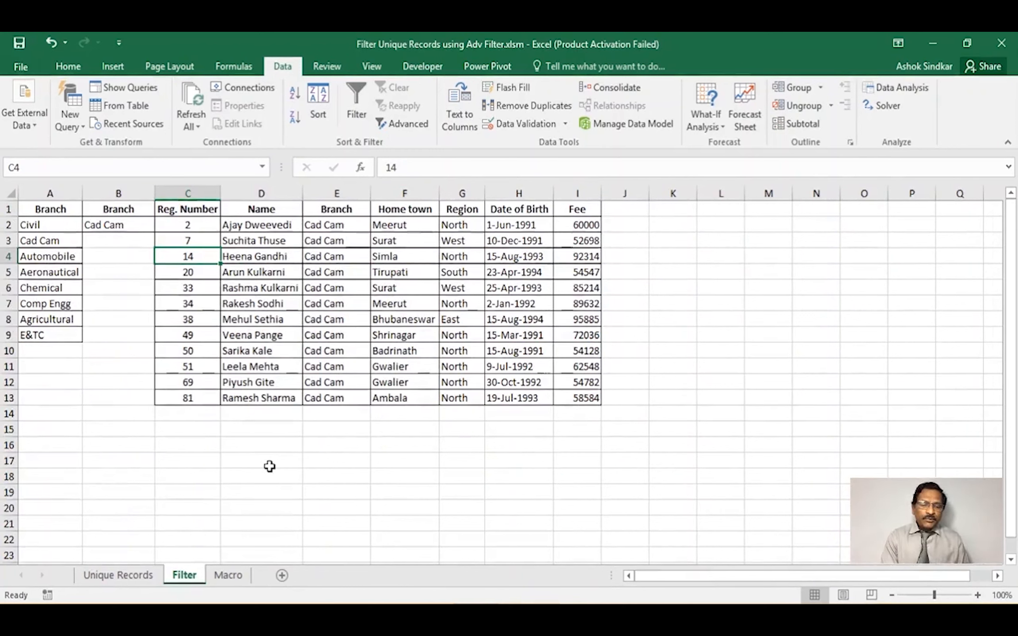
# Step: Change the Branch criterion in B2 of the Filter sheet to Chemical using its list of branches
pyautogui.click(115, 225)
pyautogui.click(161, 226)
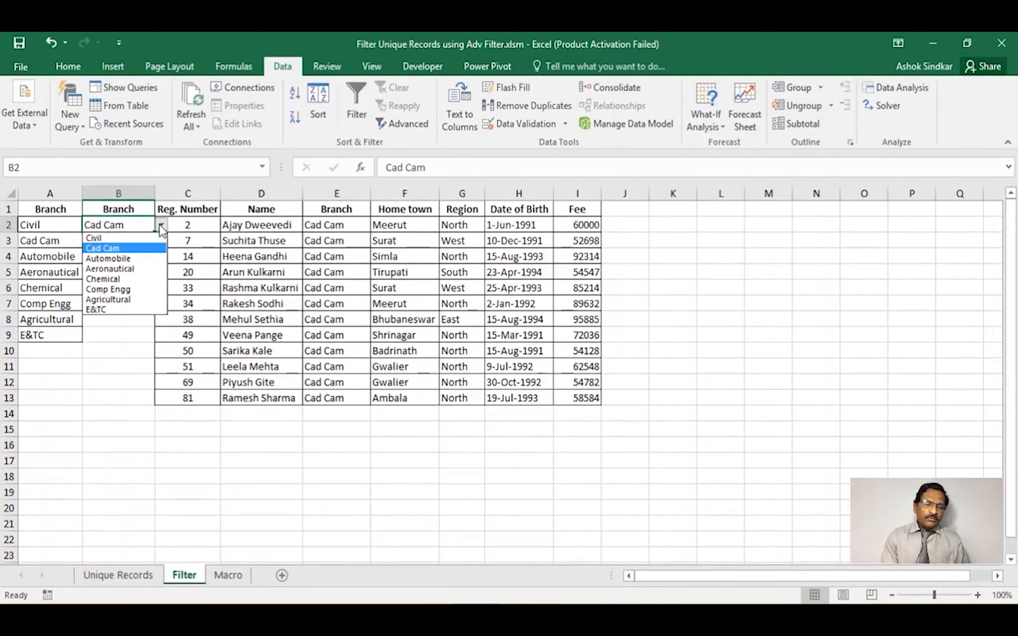
pyautogui.click(121, 280)
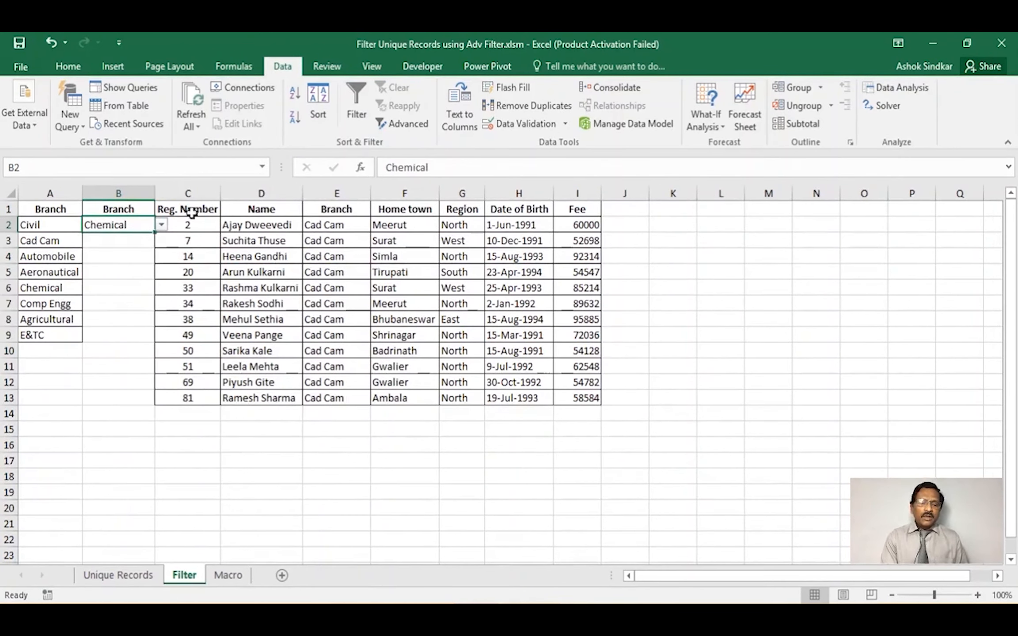
pyautogui.moveTo(194, 194); pyautogui.dragTo(695, 259)
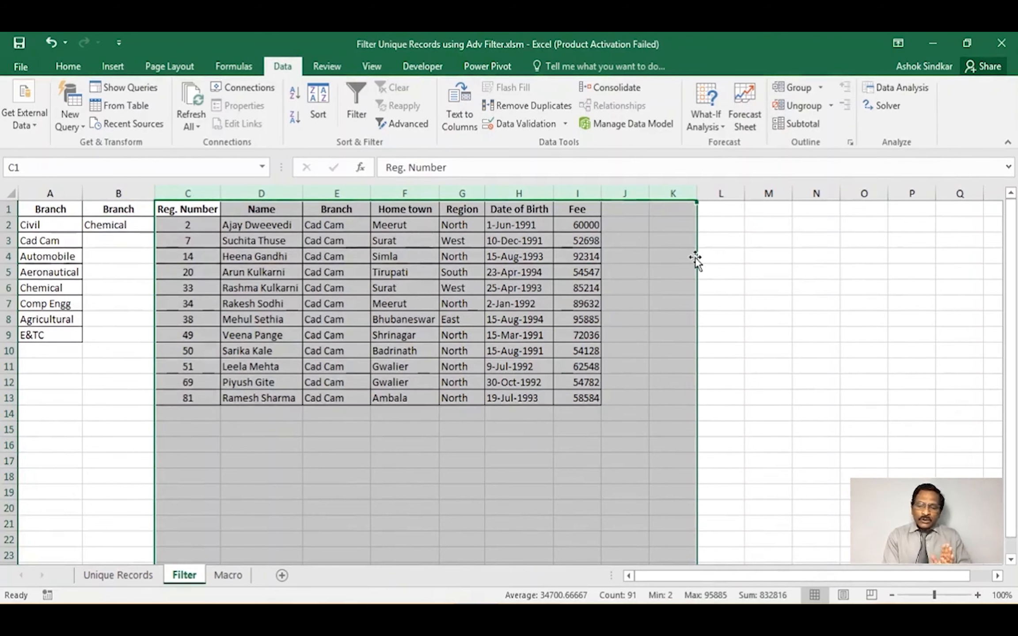
pyautogui.click(673, 263)
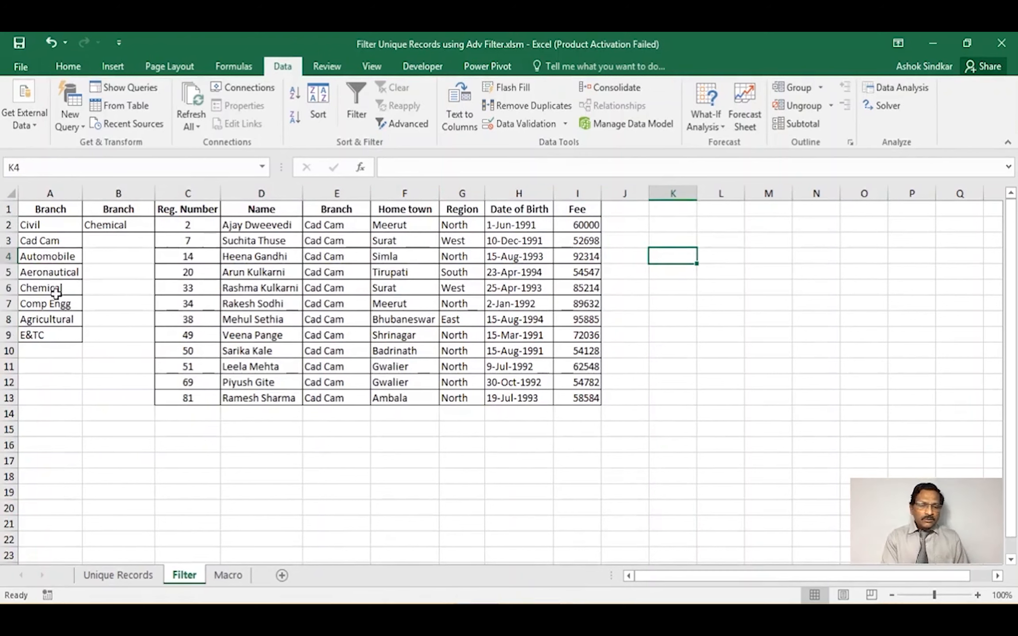
pyautogui.moveTo(48, 194); pyautogui.dragTo(125, 194)
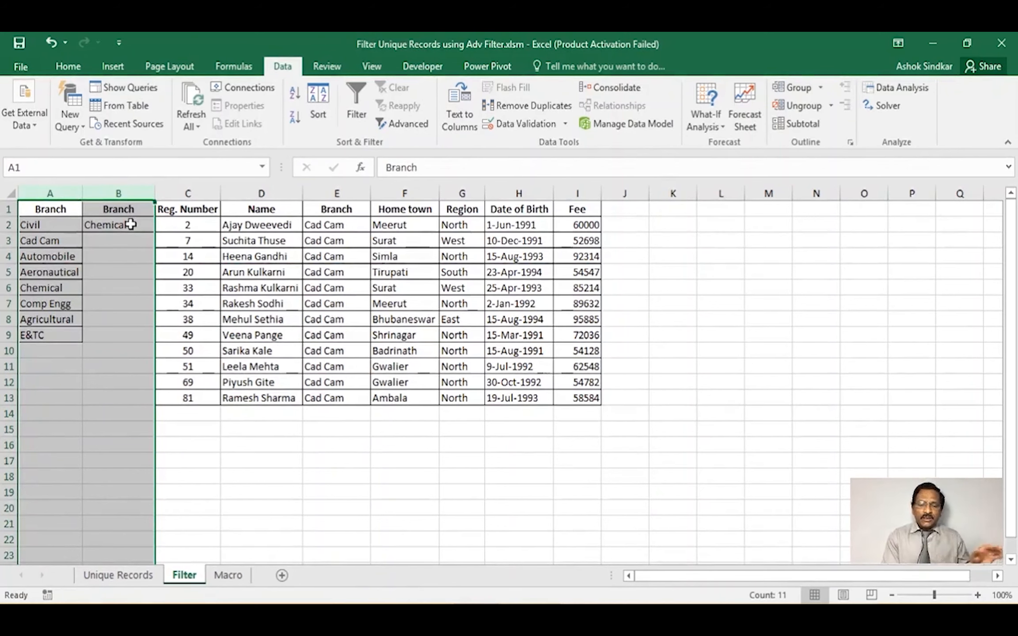
pyautogui.moveTo(175, 194); pyautogui.dragTo(623, 234)
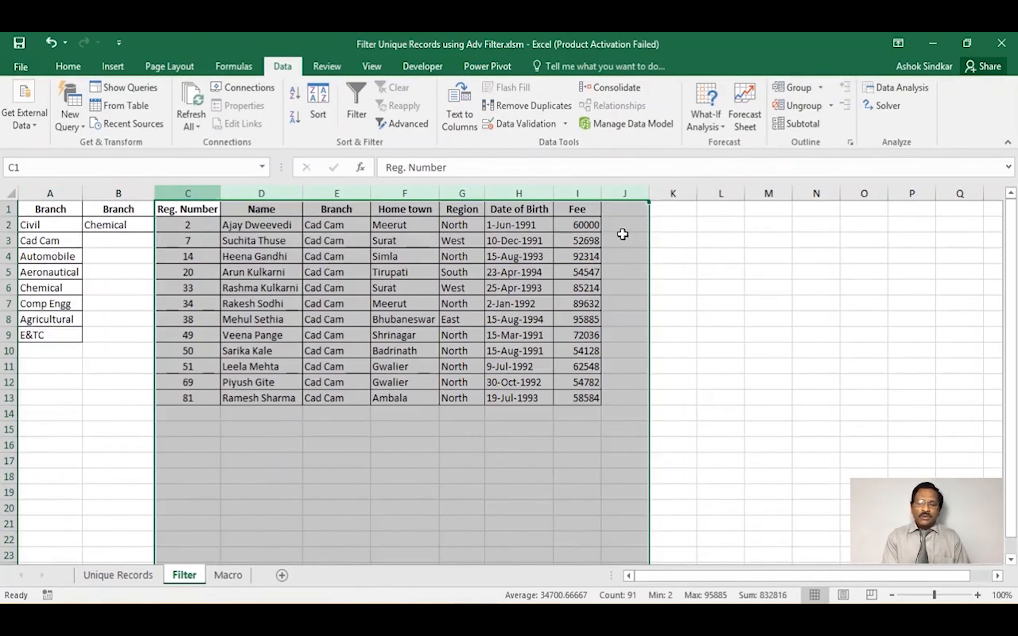
pyautogui.moveTo(50, 193); pyautogui.dragTo(127, 190)
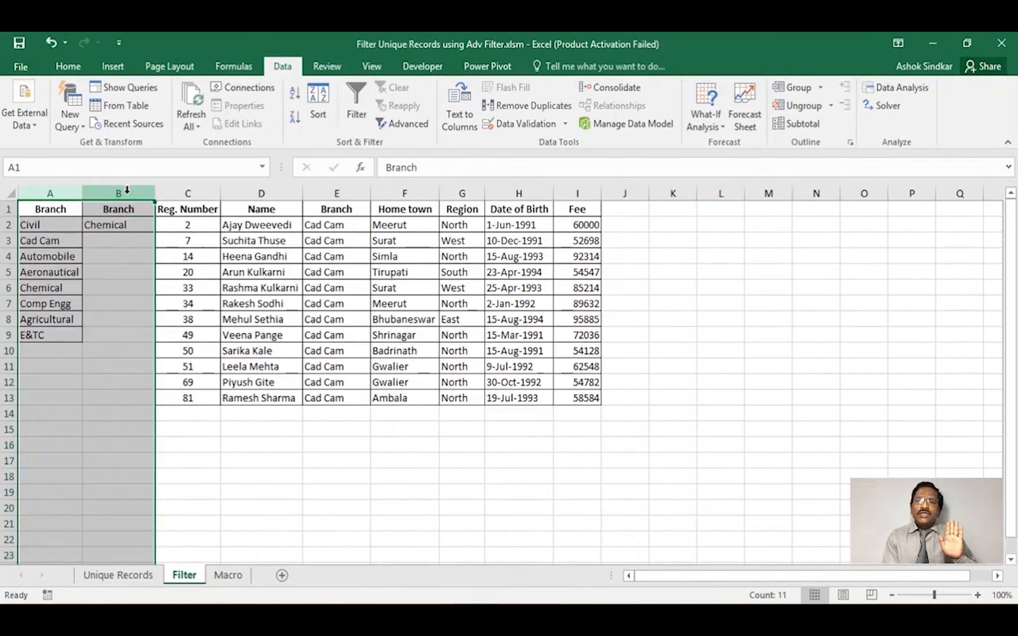
pyautogui.click(185, 193)
pyautogui.moveTo(185, 193); pyautogui.dragTo(611, 191)
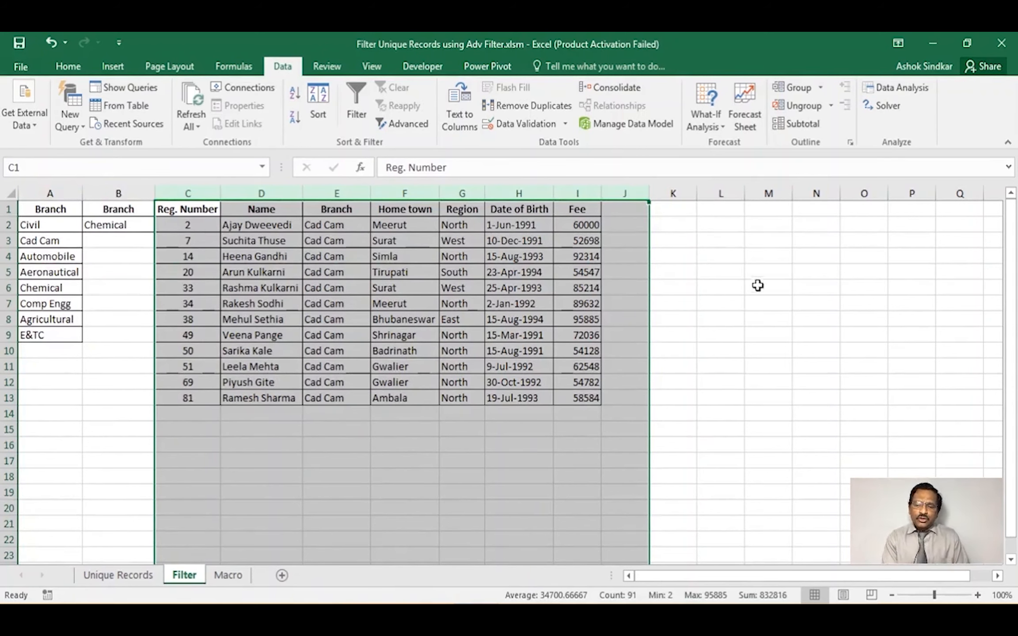
pyautogui.moveTo(36, 193); pyautogui.dragTo(111, 193)
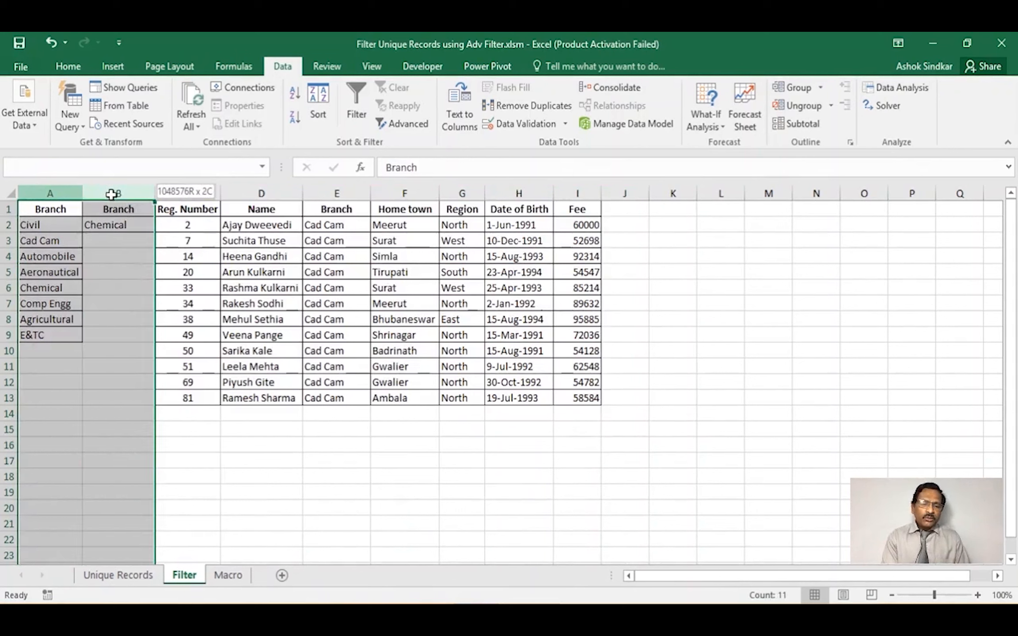
pyautogui.click(189, 193)
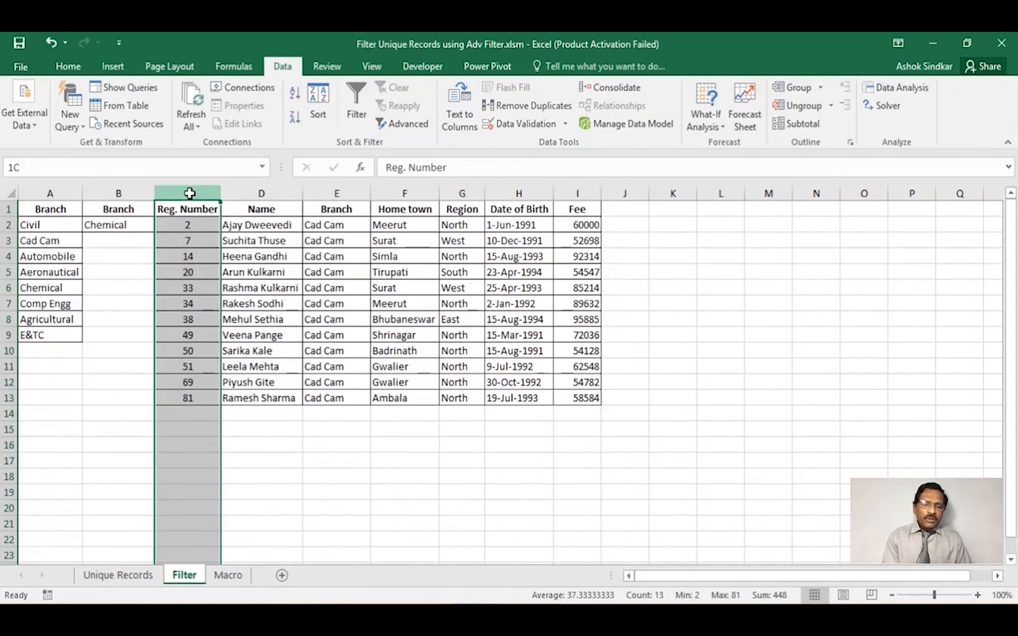
pyautogui.moveTo(190, 193); pyautogui.dragTo(586, 223)
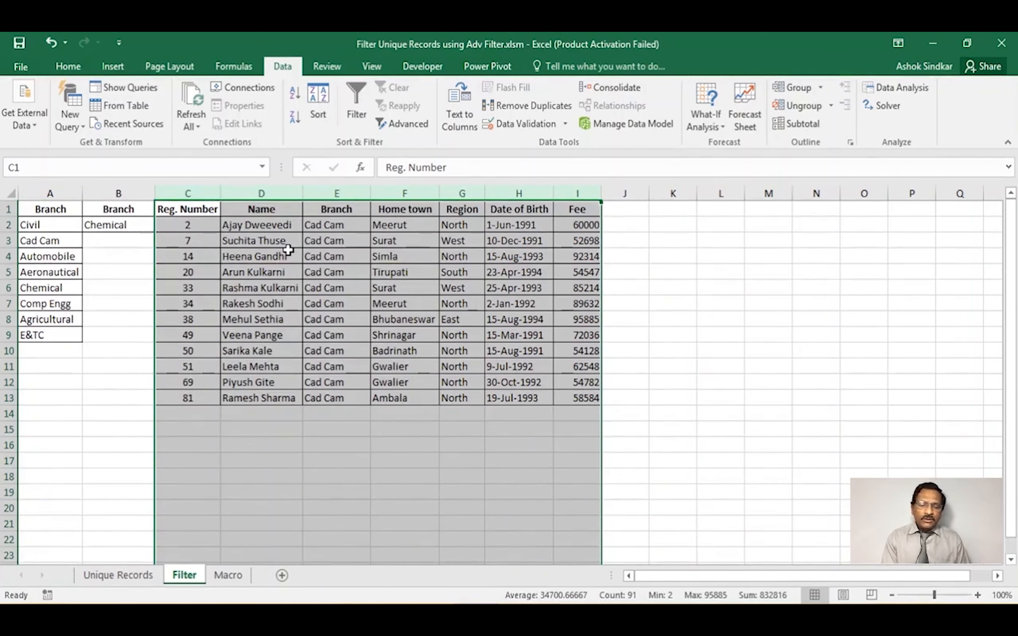
pyautogui.click(628, 286)
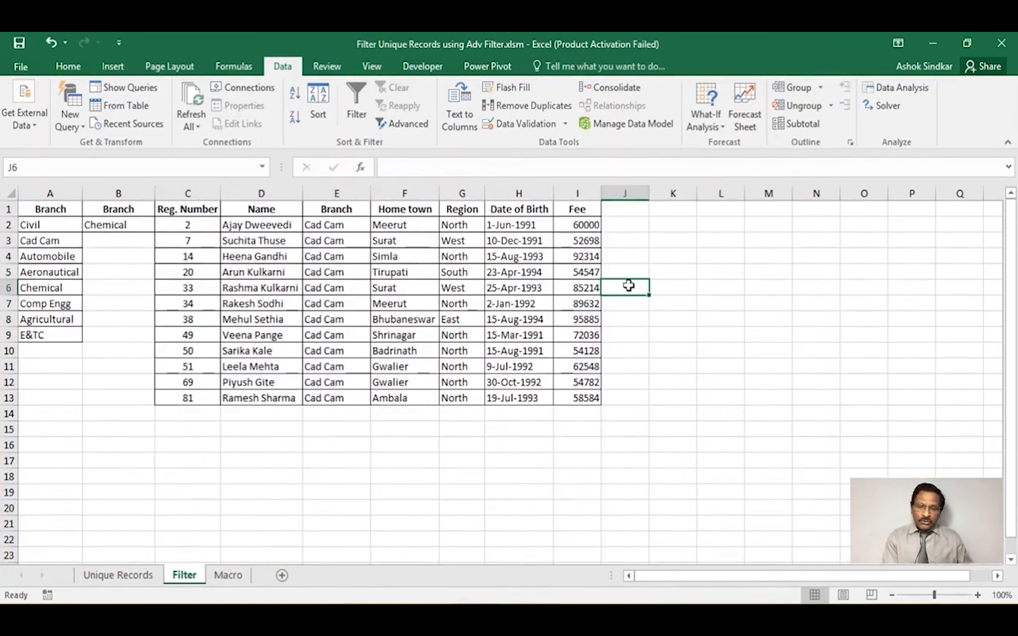
pyautogui.click(692, 395)
pyautogui.click(49, 189)
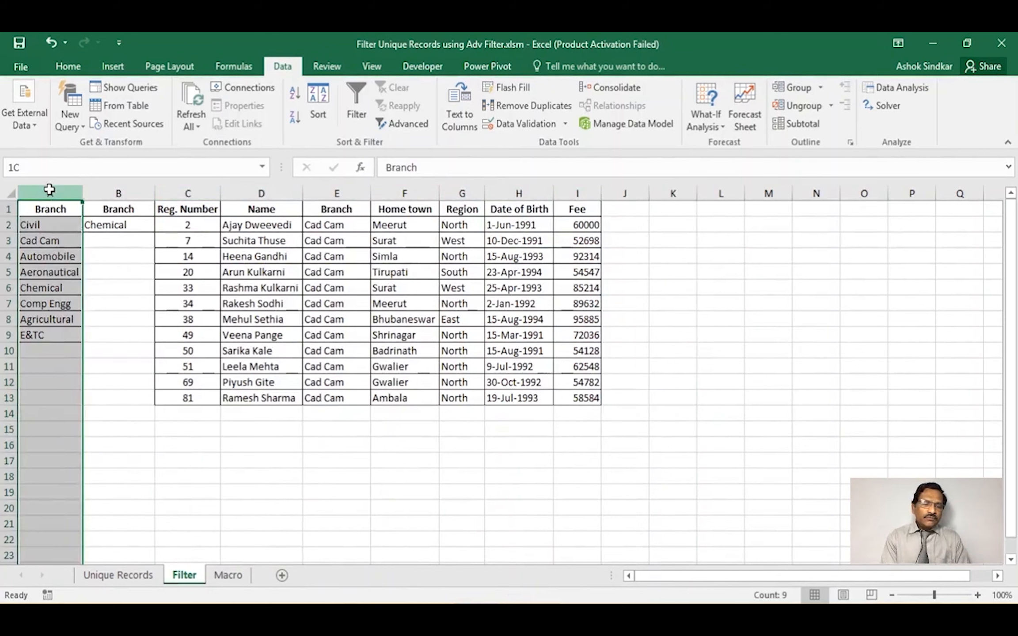
pyautogui.moveTo(49, 190); pyautogui.dragTo(560, 223)
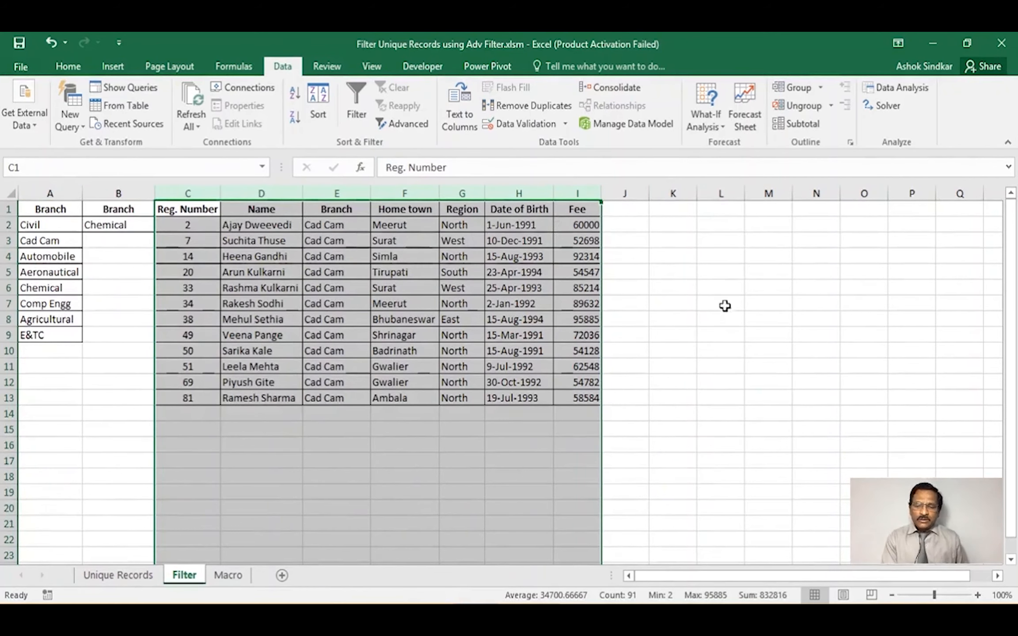
pyautogui.click(731, 320)
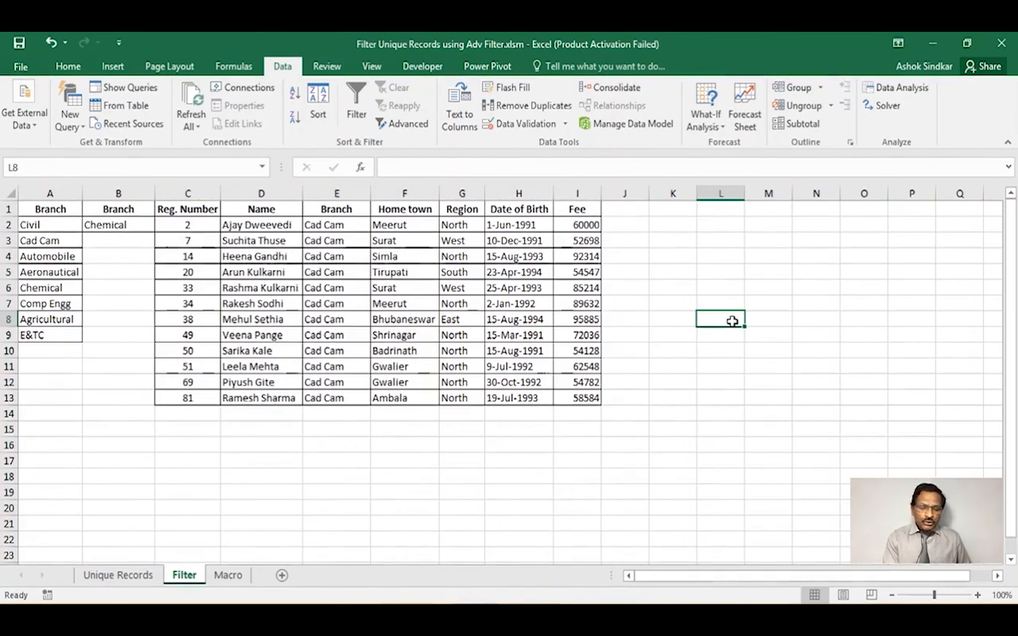
# Step: Go to the Macro sheet and display the developer commands for recording macros
pyautogui.click(231, 577)
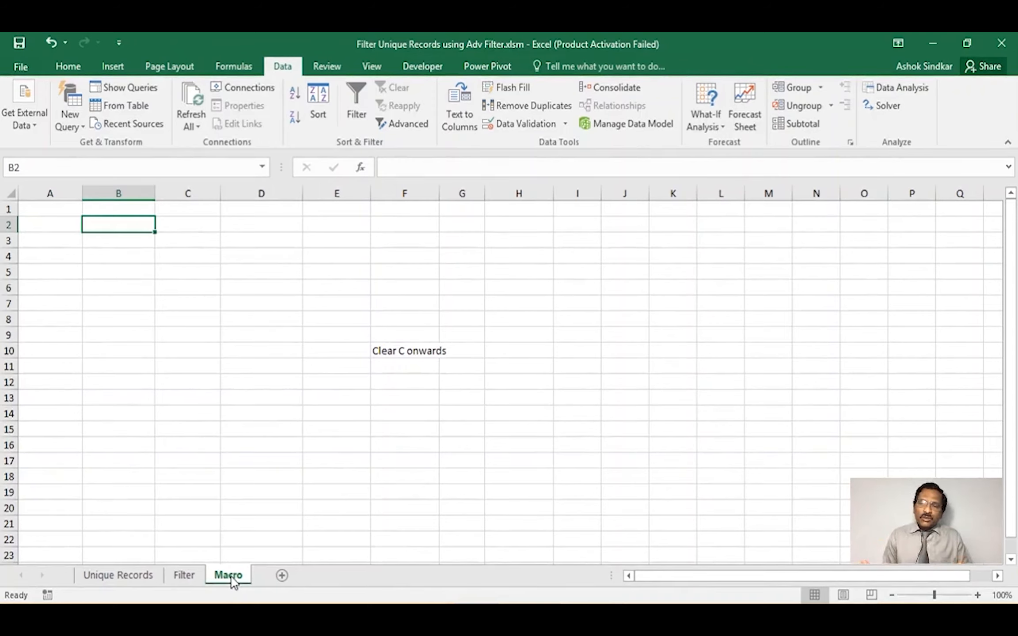
pyautogui.click(191, 349)
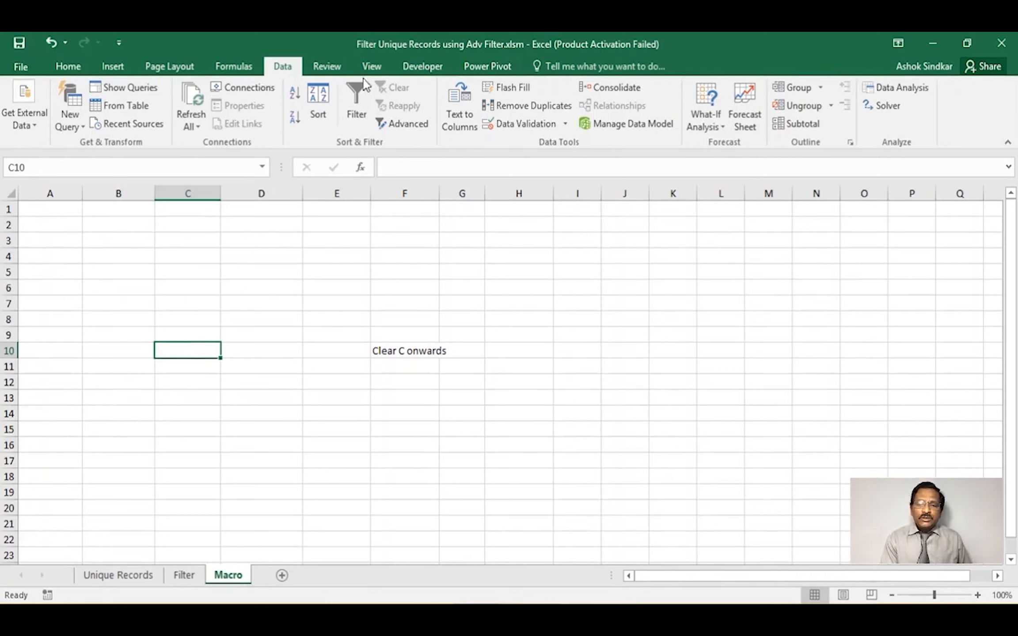
pyautogui.click(420, 64)
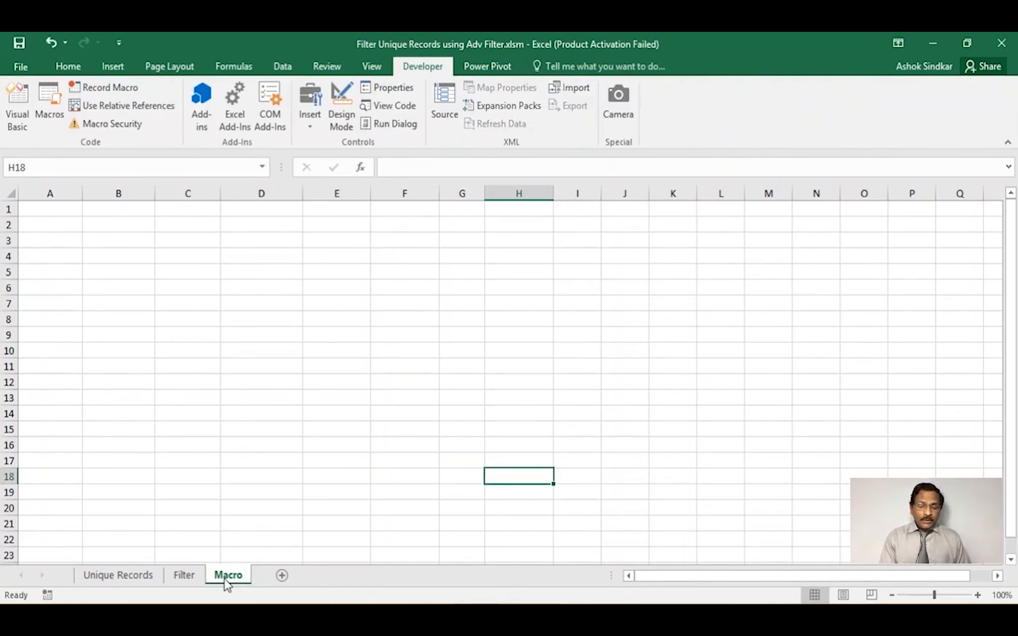
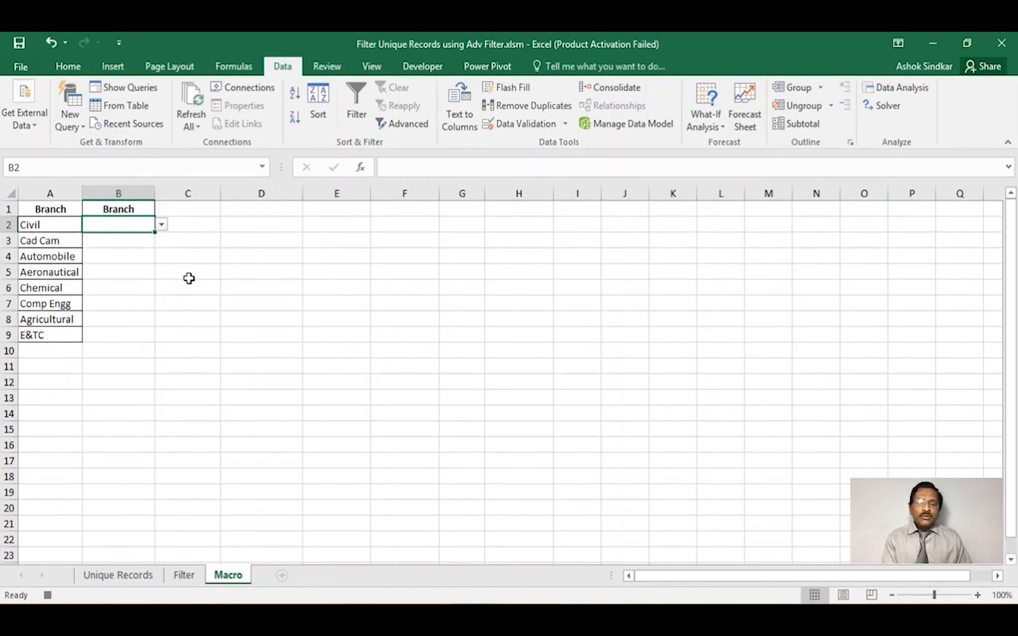
# Step: Stop the macro recording that is in progress on the Macro sheet
pyautogui.click(438, 62)
pyautogui.click(273, 329)
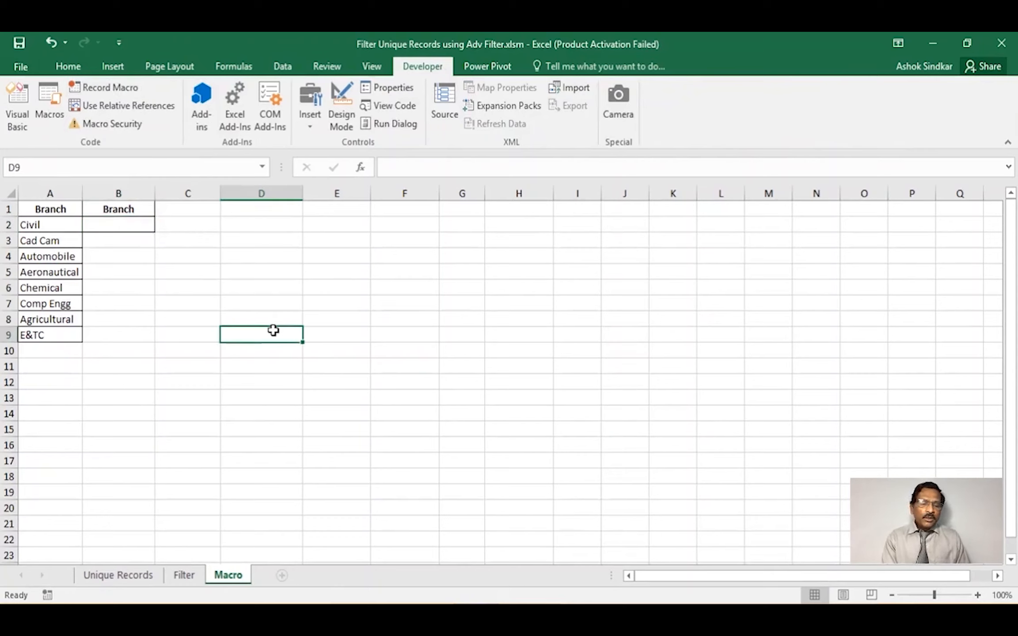
# Step: Try Chemical in the branch list of cell B2 on the Macro sheet, ending with Aeronautical as the criterion
pyautogui.click(139, 229)
pyautogui.click(162, 225)
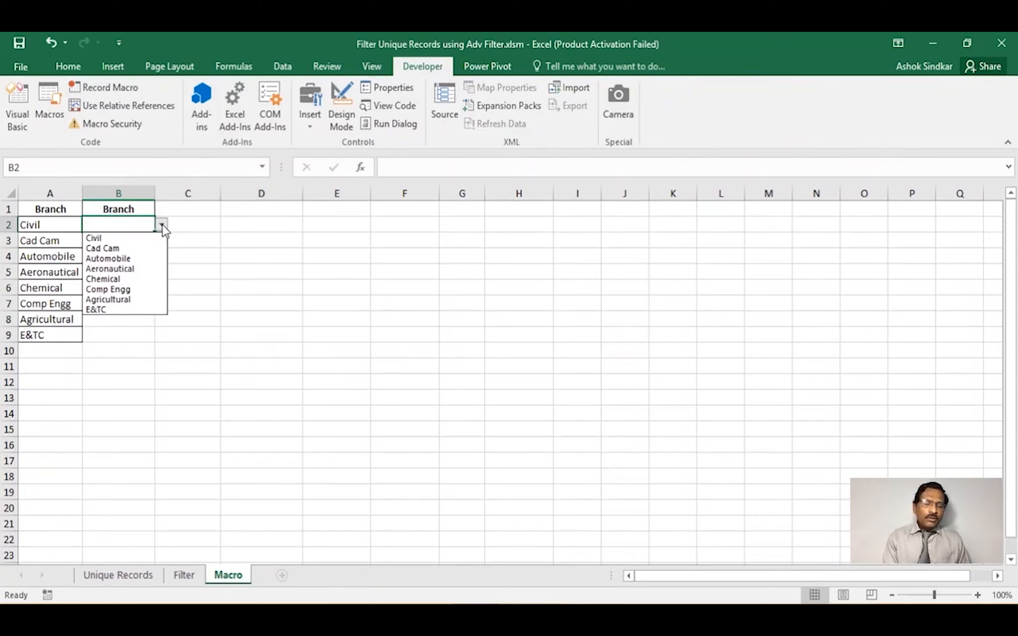
pyautogui.click(140, 279)
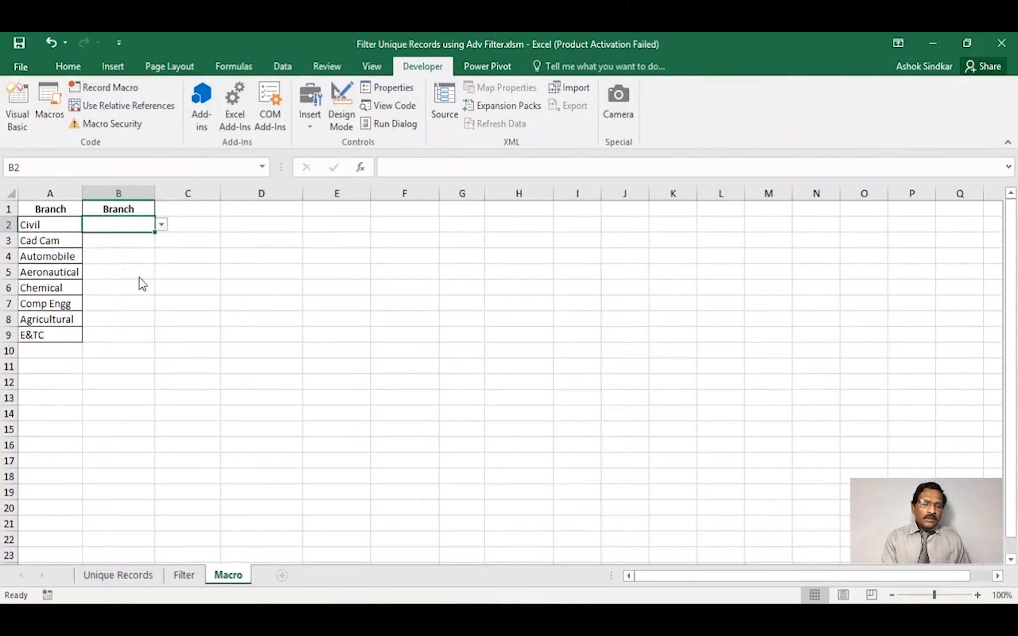
pyautogui.click(162, 225)
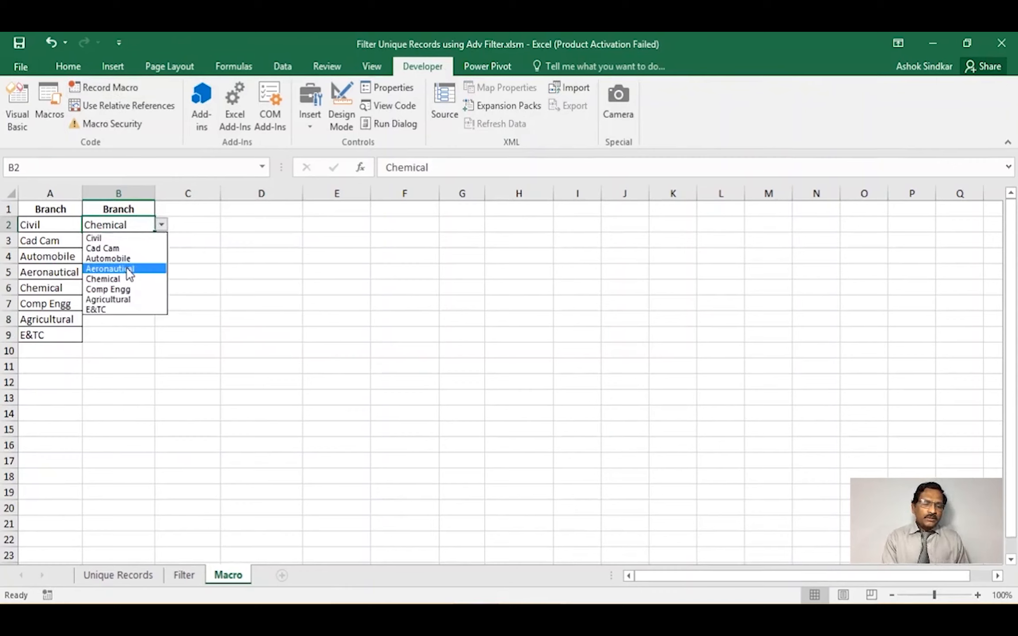
pyautogui.click(127, 268)
pyautogui.click(367, 284)
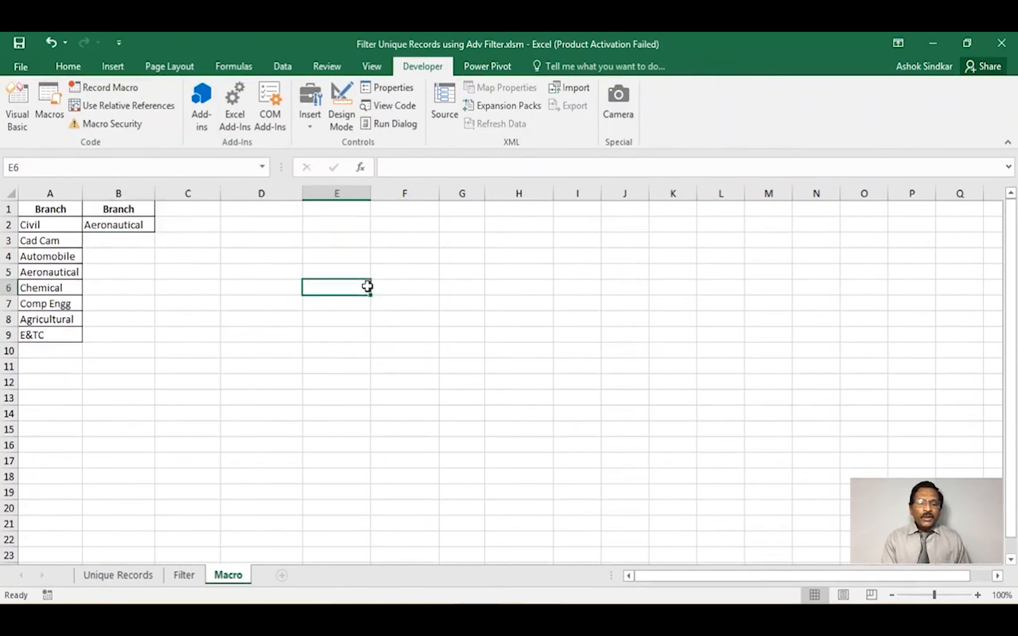
pyautogui.click(191, 209)
pyautogui.moveTo(191, 209); pyautogui.dragTo(736, 411)
pyautogui.click(893, 365)
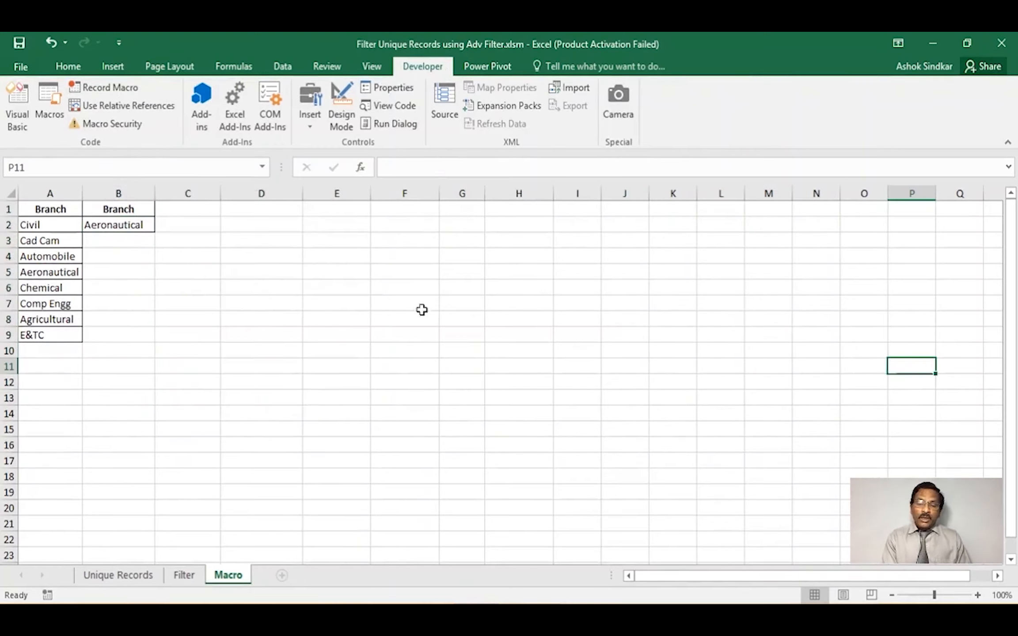
pyautogui.click(194, 193)
pyautogui.moveTo(674, 234); pyautogui.dragTo(773, 248)
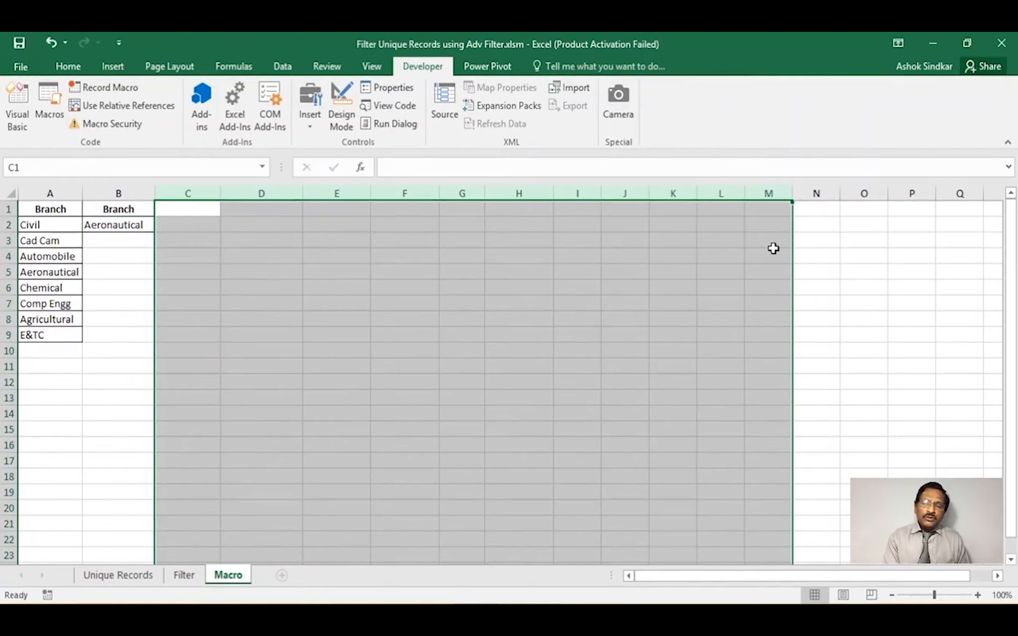
pyautogui.click(692, 287)
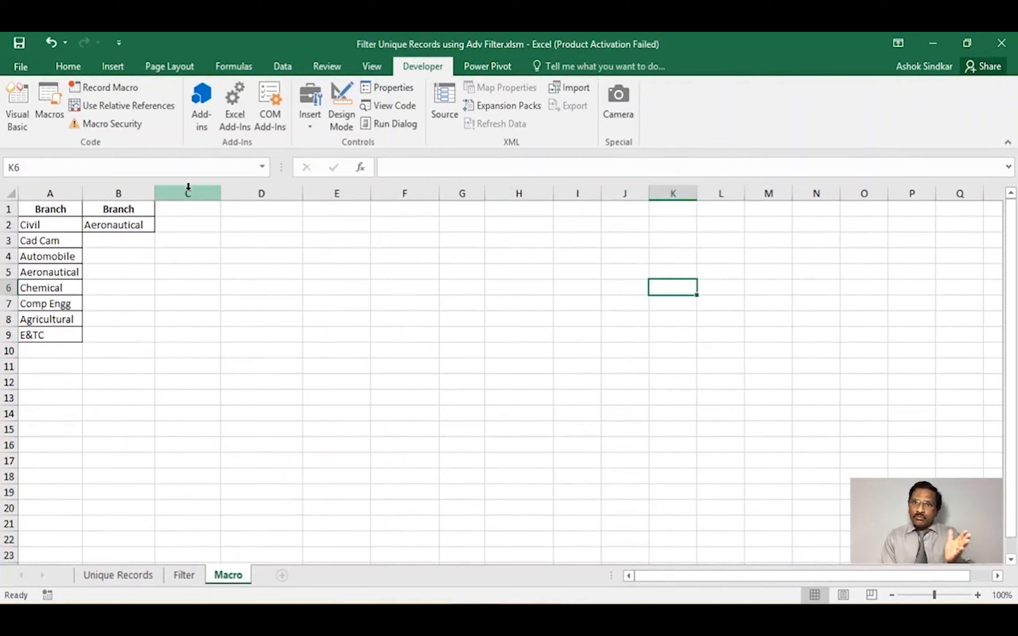
pyautogui.click(199, 212)
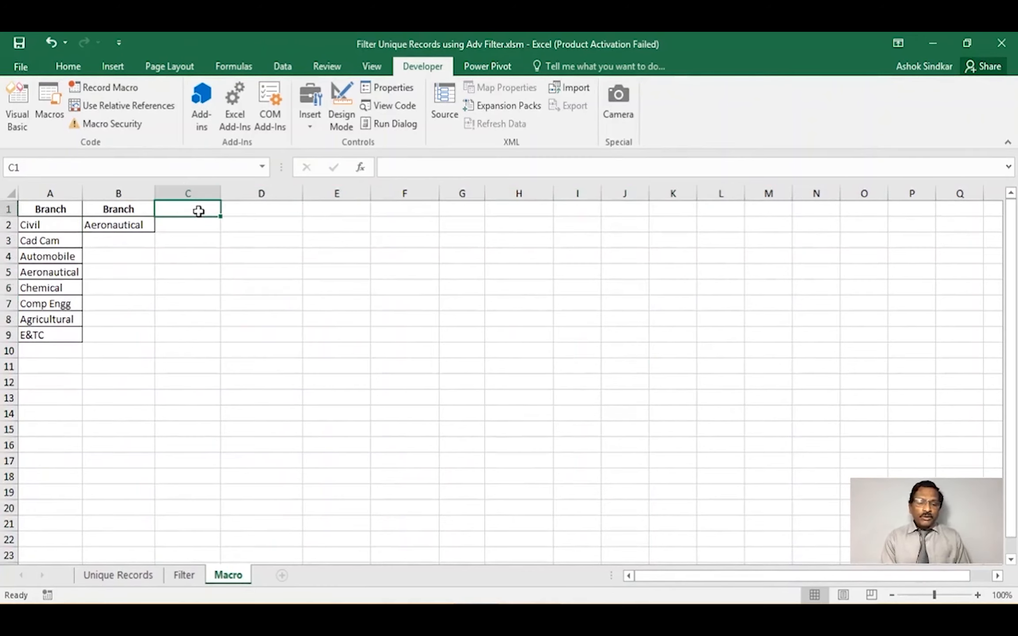
pyautogui.moveTo(194, 209); pyautogui.dragTo(574, 360)
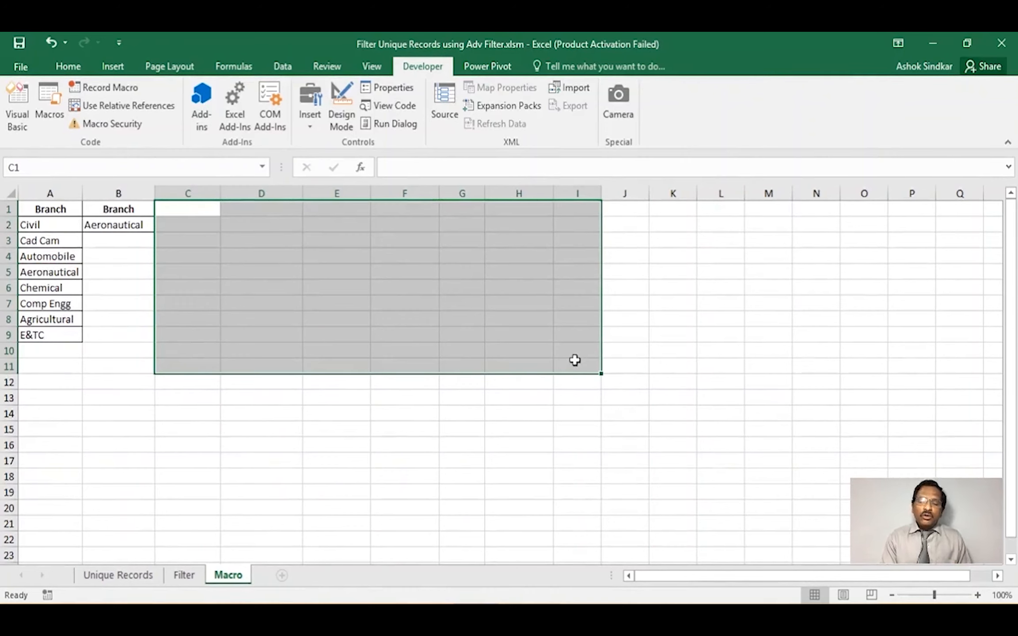
pyautogui.click(750, 368)
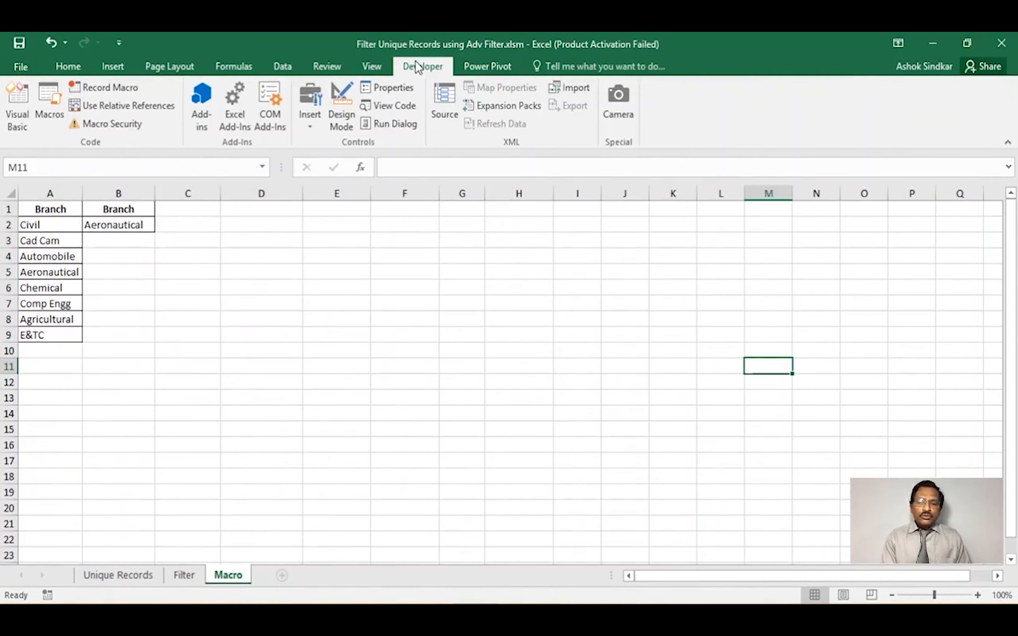
# Step: Start recording a macro stored in this workbook and clear all contents and formats from C1:P93 of the Macro sheet
pyautogui.click(104, 88)
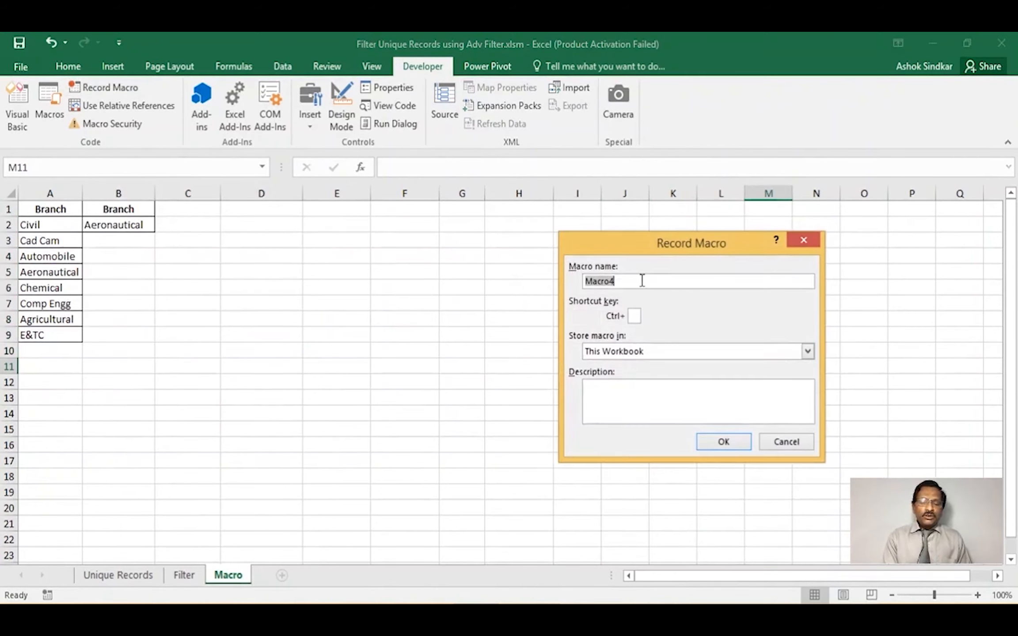
pyautogui.click(725, 442)
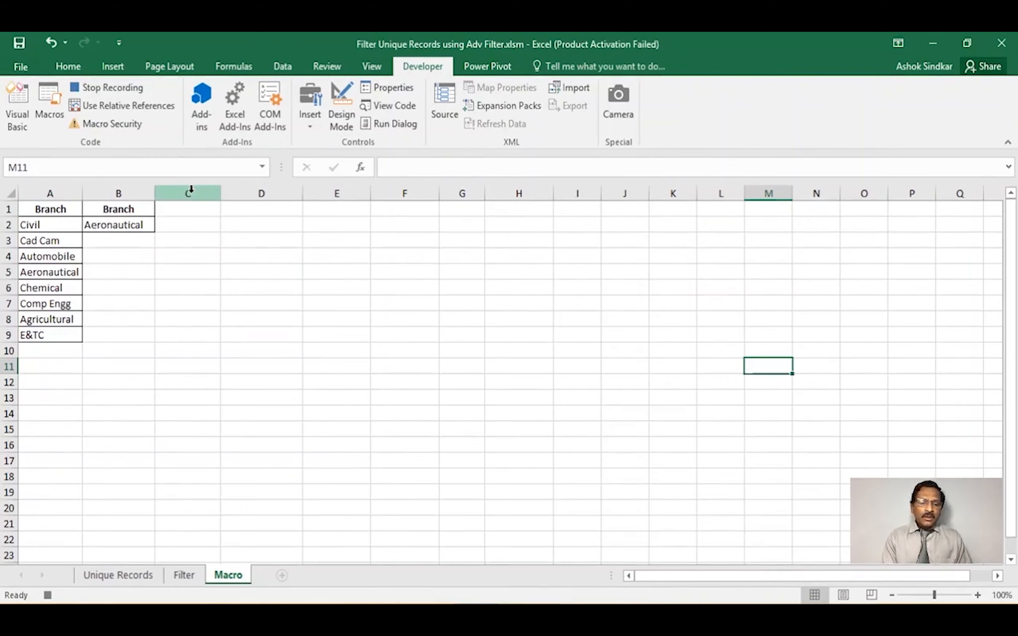
pyautogui.moveTo(191, 207); pyautogui.dragTo(919, 548)
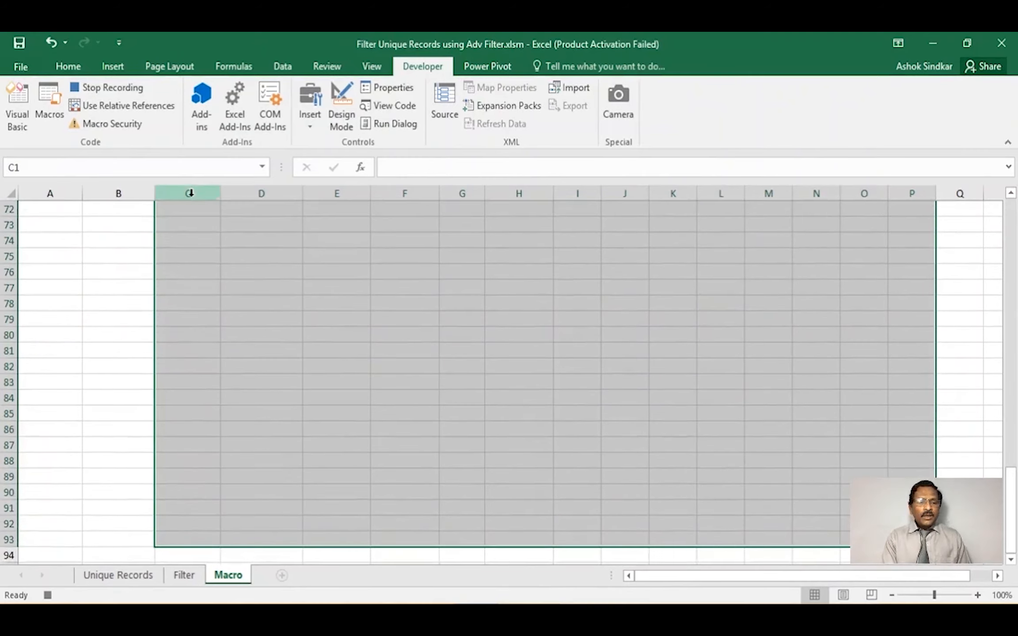
pyautogui.click(76, 65)
pyautogui.click(835, 126)
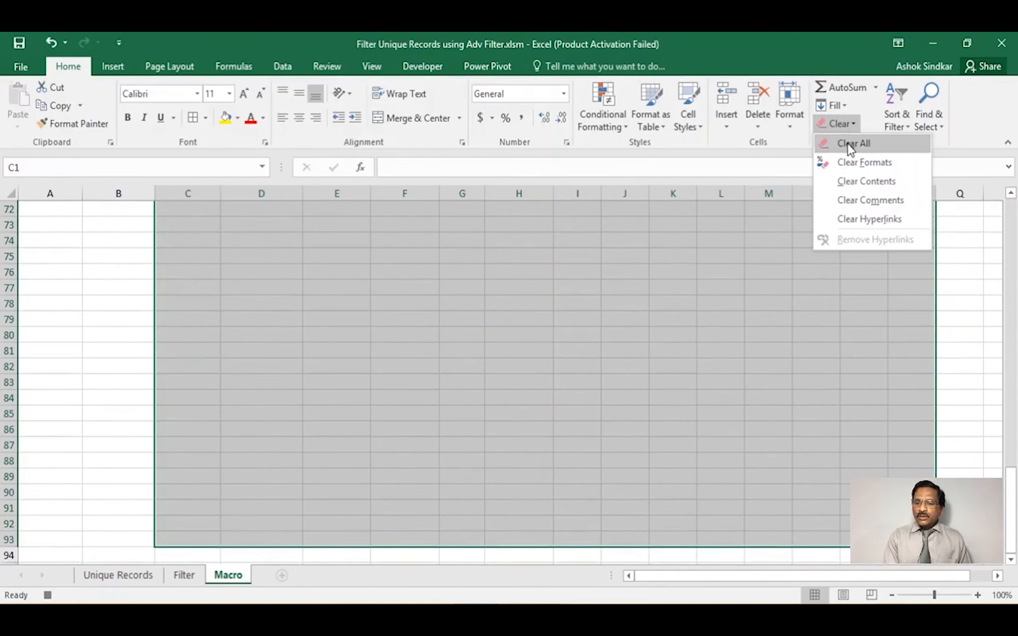
pyautogui.click(849, 143)
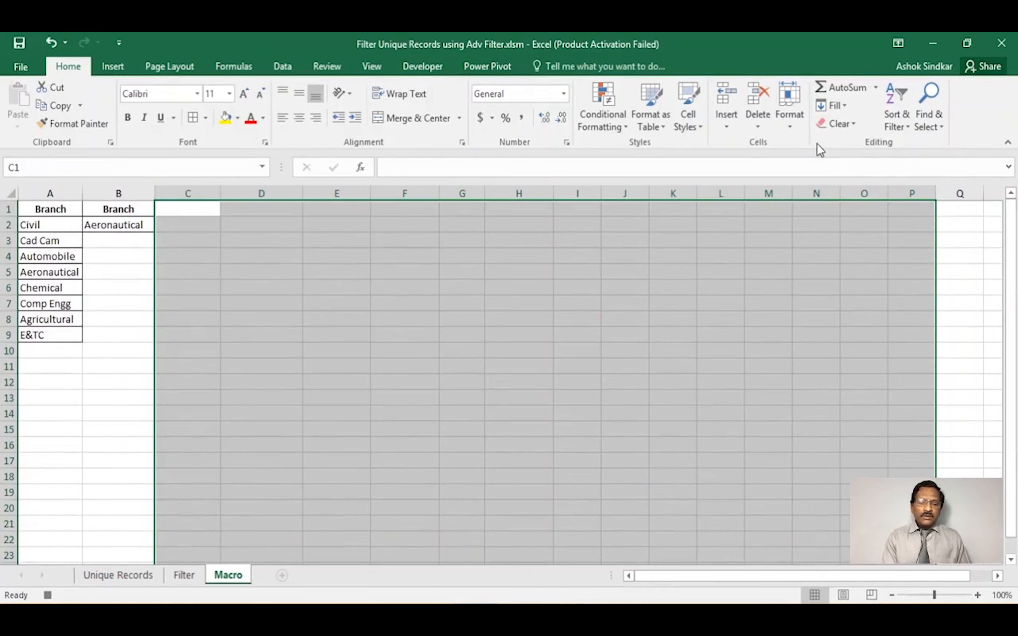
# Step: Start an Advanced Filter from cell C1 of the Macro sheet and set it to copy the results to another location
pyautogui.click(205, 210)
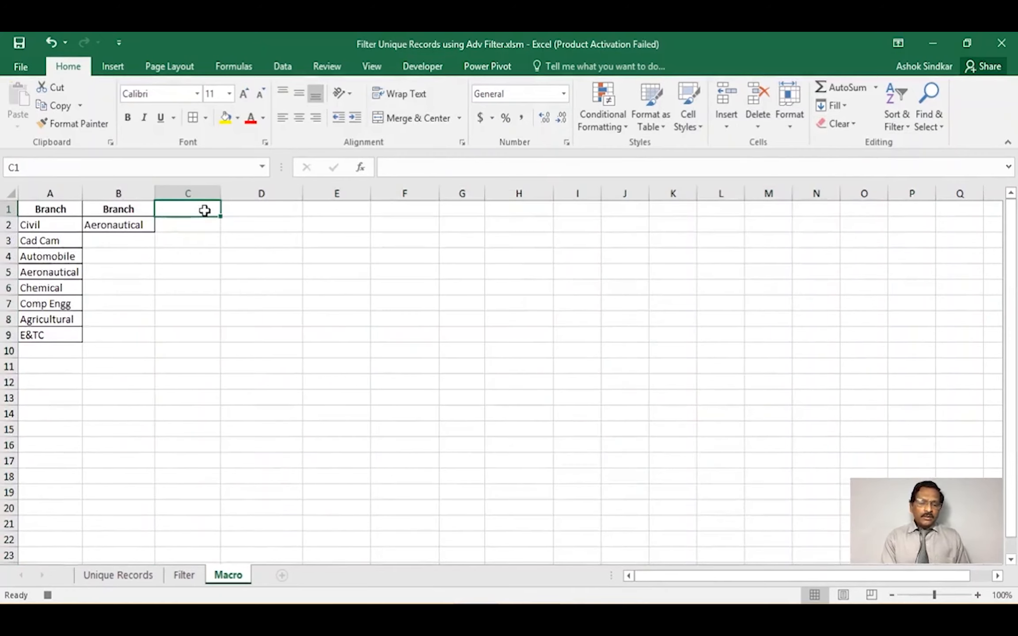
pyautogui.click(281, 66)
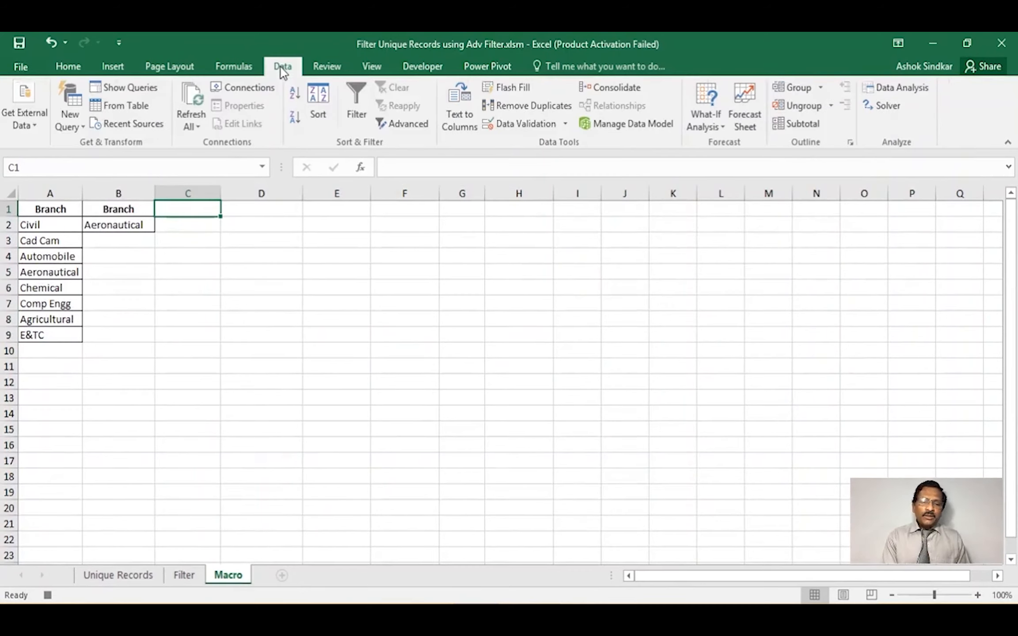
pyautogui.click(411, 124)
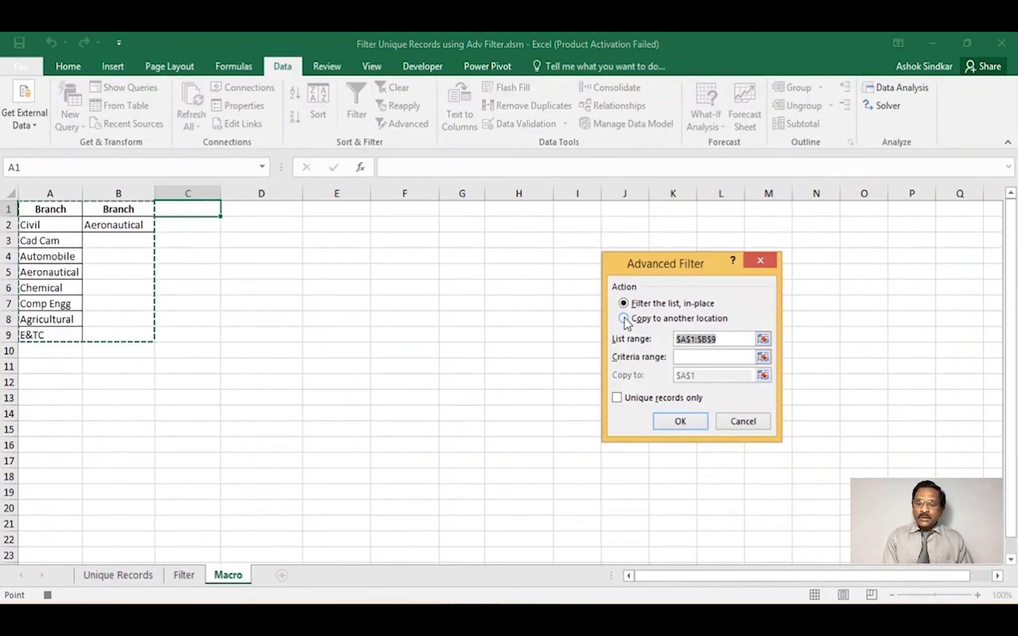
pyautogui.click(623, 318)
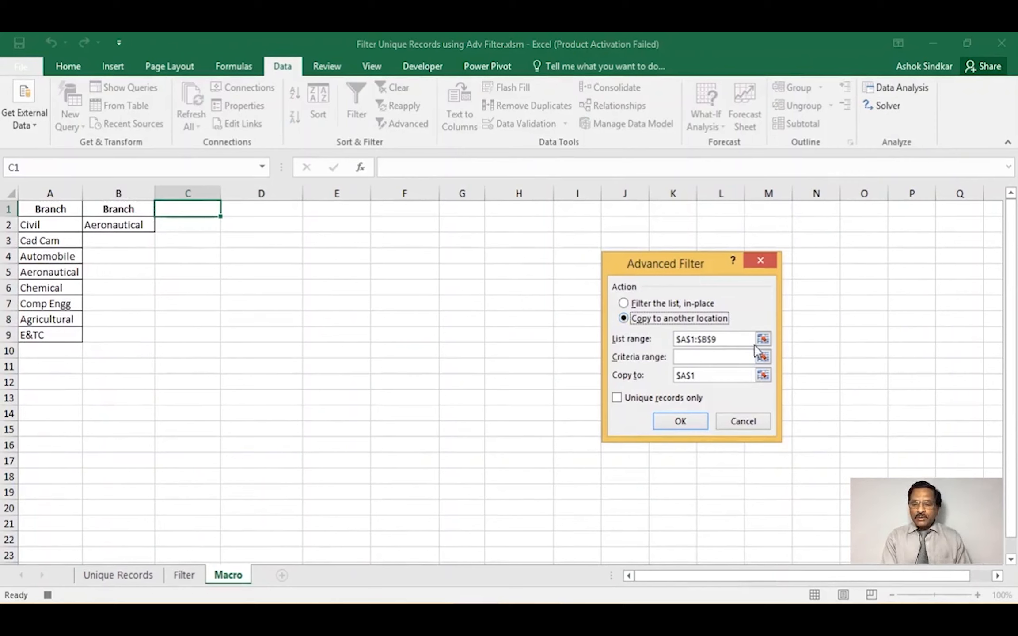
# Step: Replace the Advanced Filter's list range with the student data A1:G91 on the Unique Records sheet
pyautogui.click(741, 343)
pyautogui.press('BackSpace')
pyautogui.press('BackSpace')
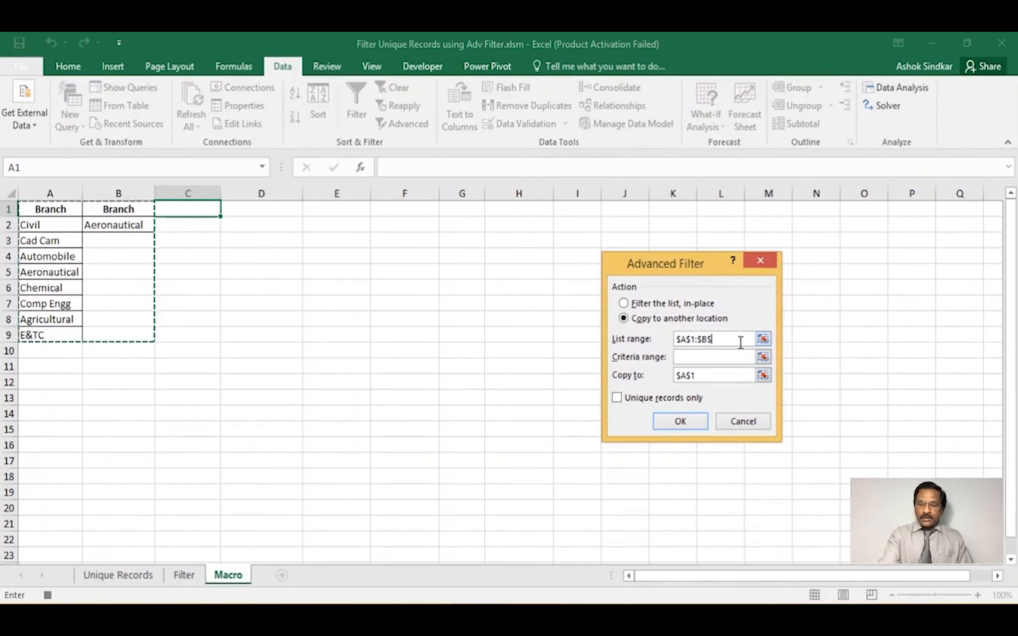
pyautogui.press('BackSpace')
pyautogui.press('BackSpace')
pyautogui.press('BackSpace')
pyautogui.press('BackSpace')
pyautogui.press('BackSpace')
pyautogui.press('BackSpace')
pyautogui.press('BackSpace')
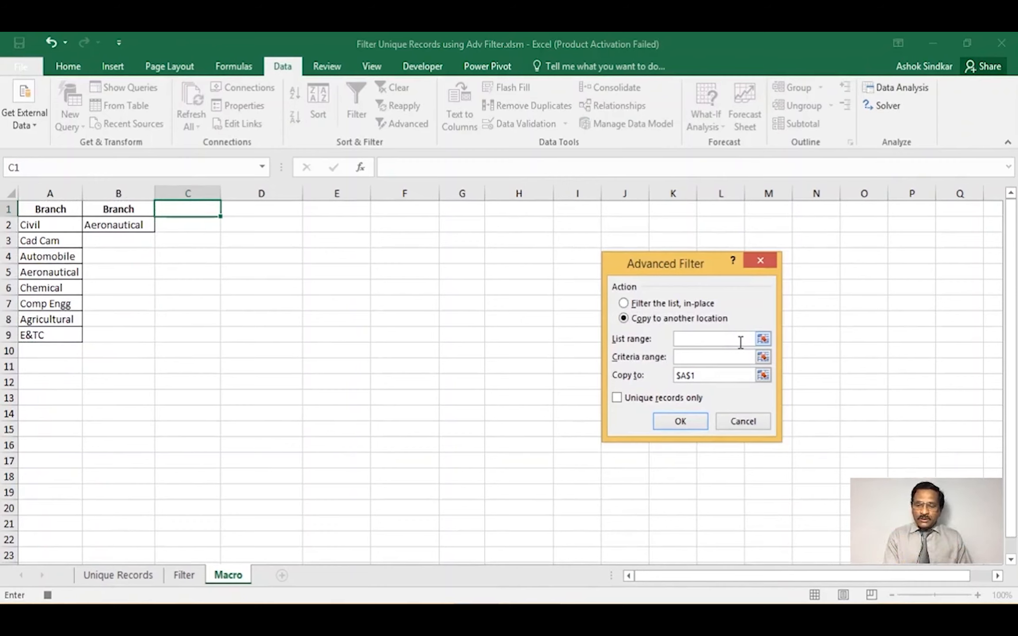
pyautogui.click(116, 575)
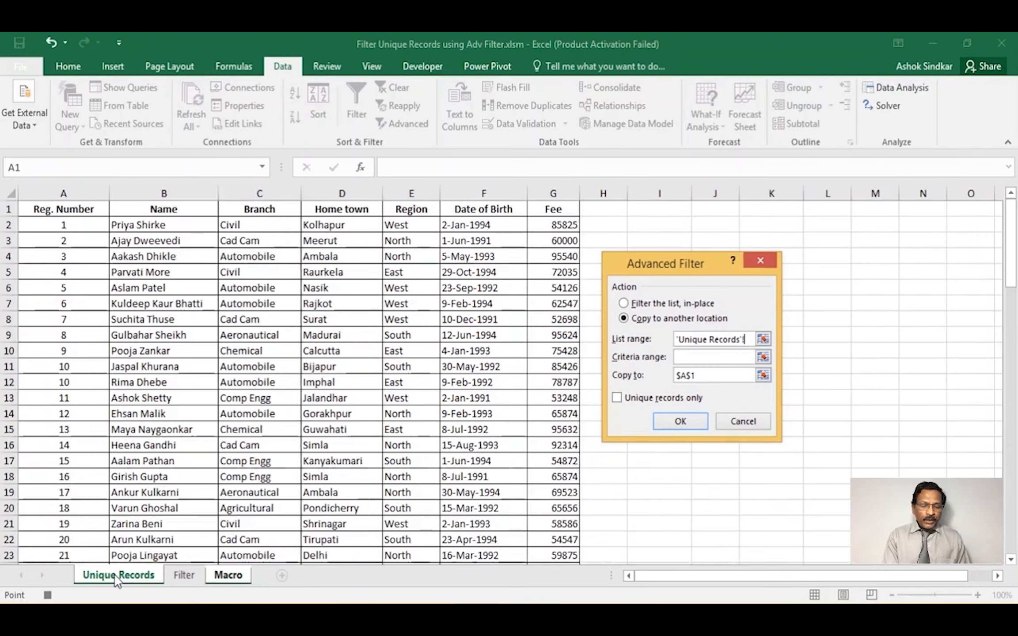
pyautogui.click(82, 210)
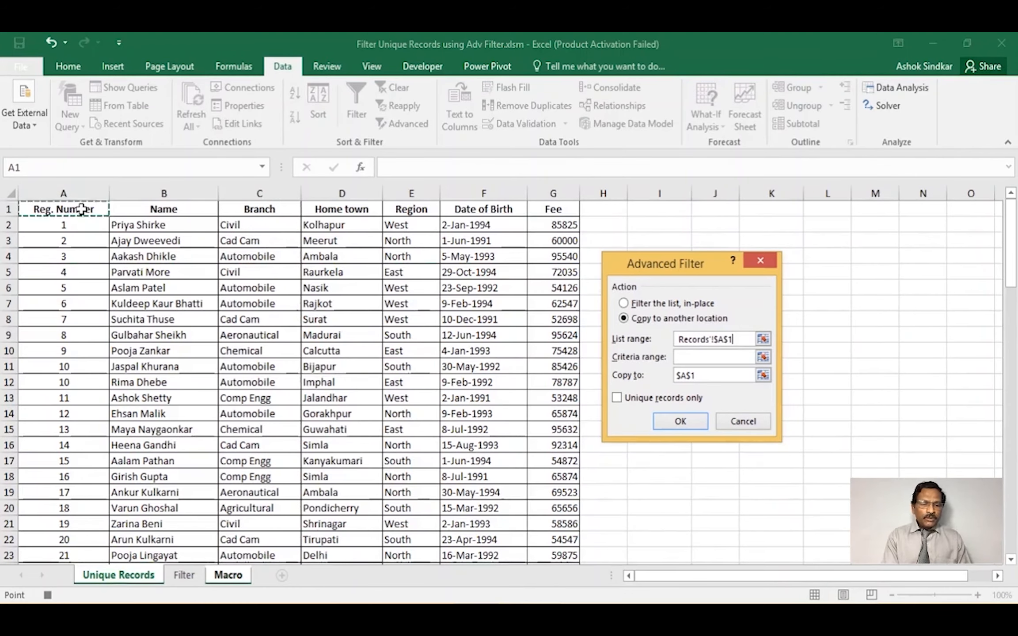
pyautogui.hotkey('ctrl', 'shift', 'Down')
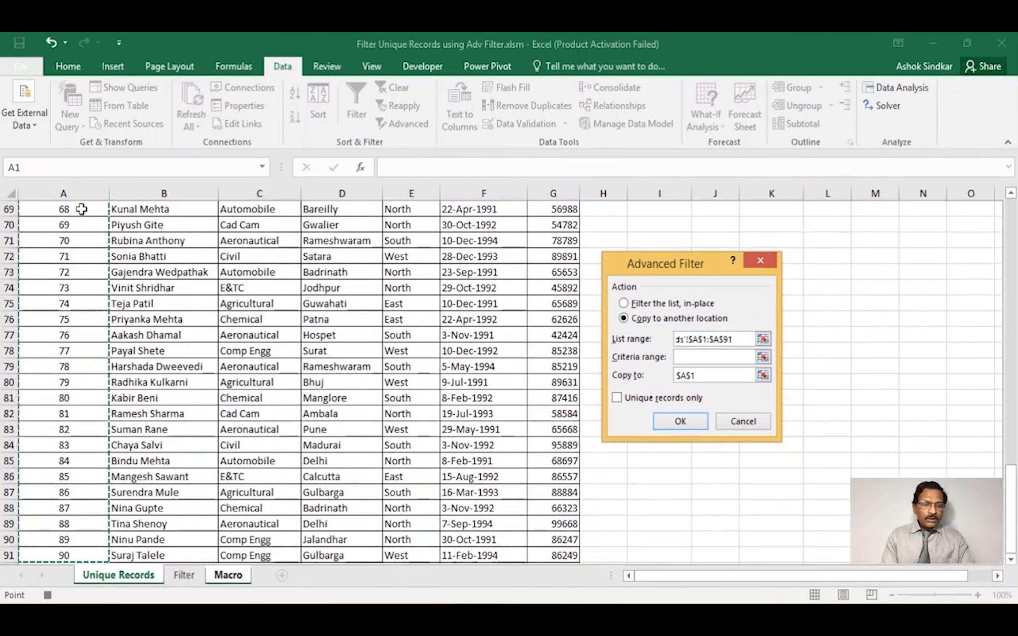
pyautogui.hotkey('ctrl', 'shift', 'Right')
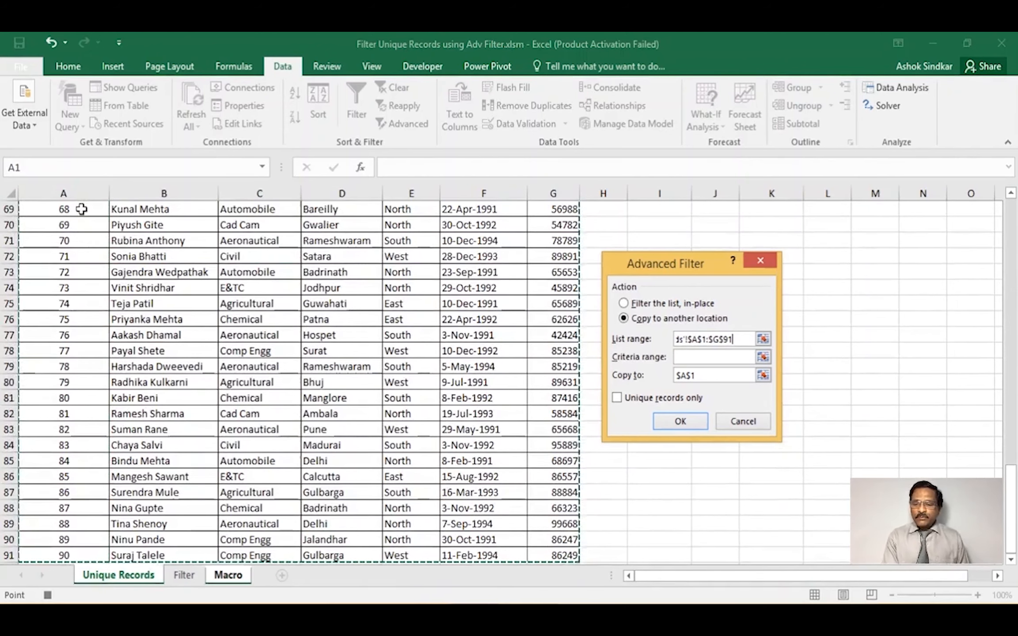
# Step: Set the criteria range to B1:B2 and the copy destination to C1 on the Macro sheet, and run the Advanced Filter
pyautogui.click(688, 359)
pyautogui.click(689, 362)
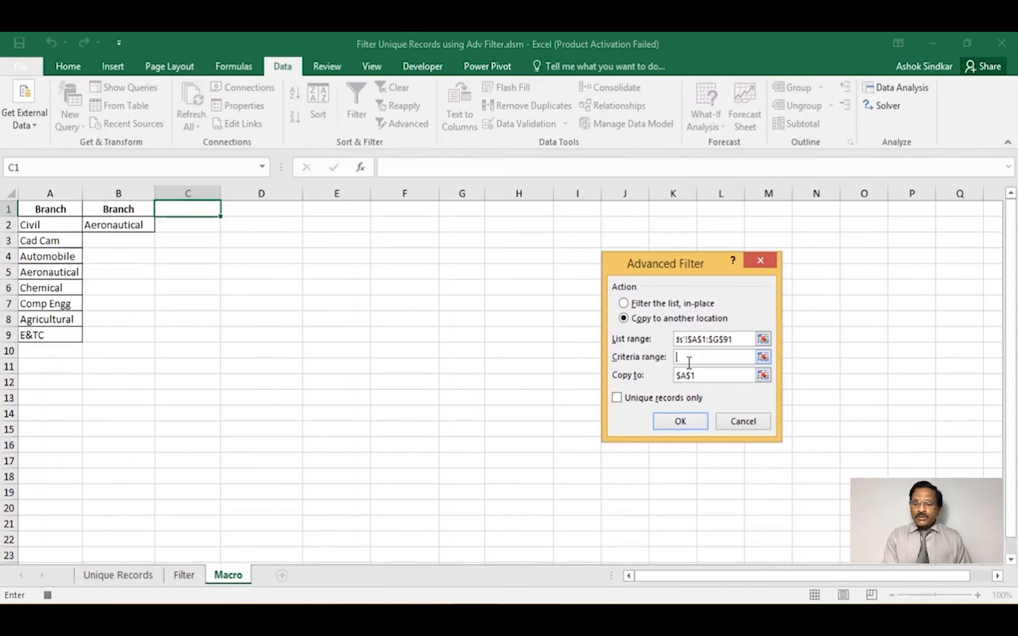
pyautogui.moveTo(132, 207); pyautogui.dragTo(133, 228)
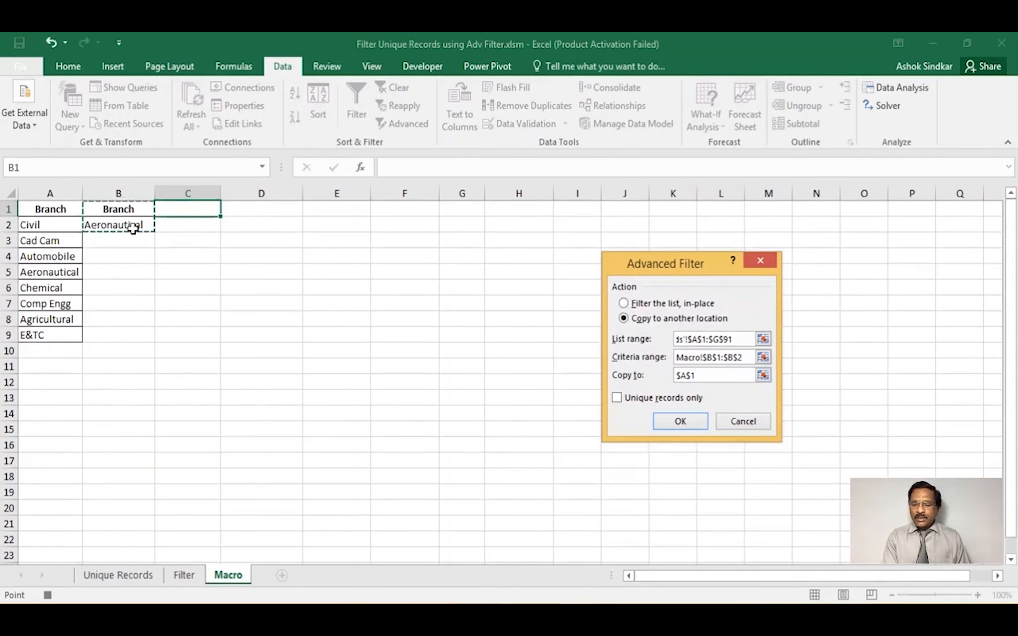
pyautogui.click(710, 376)
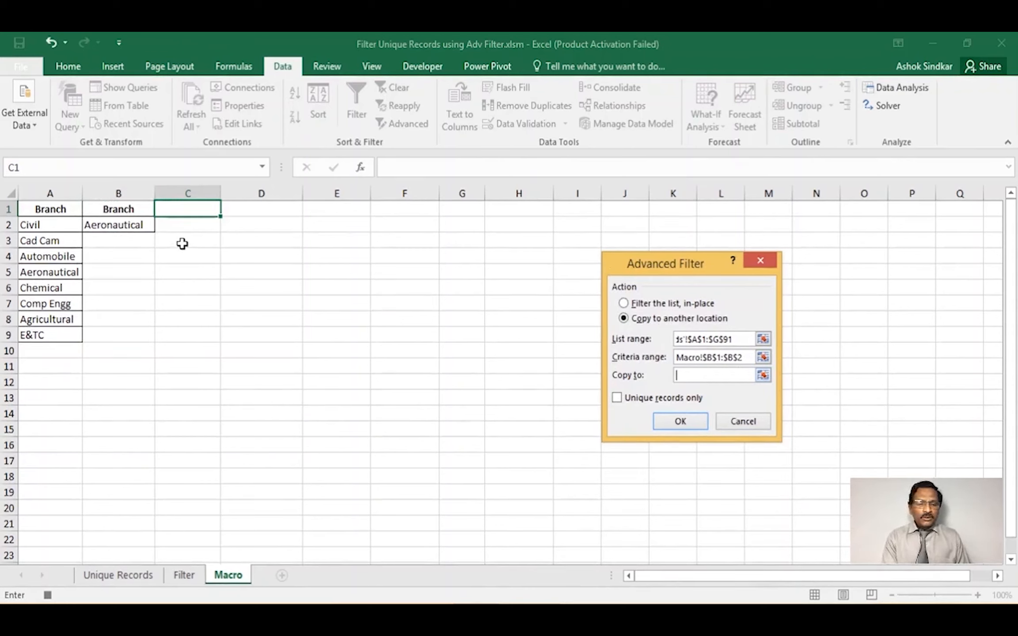
pyautogui.click(178, 209)
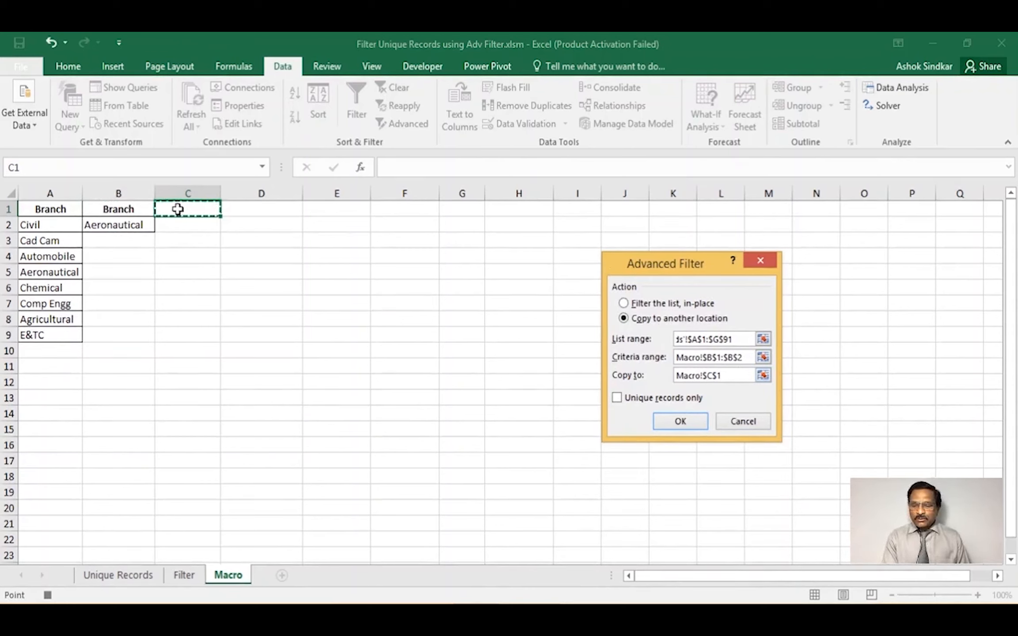
pyautogui.click(680, 422)
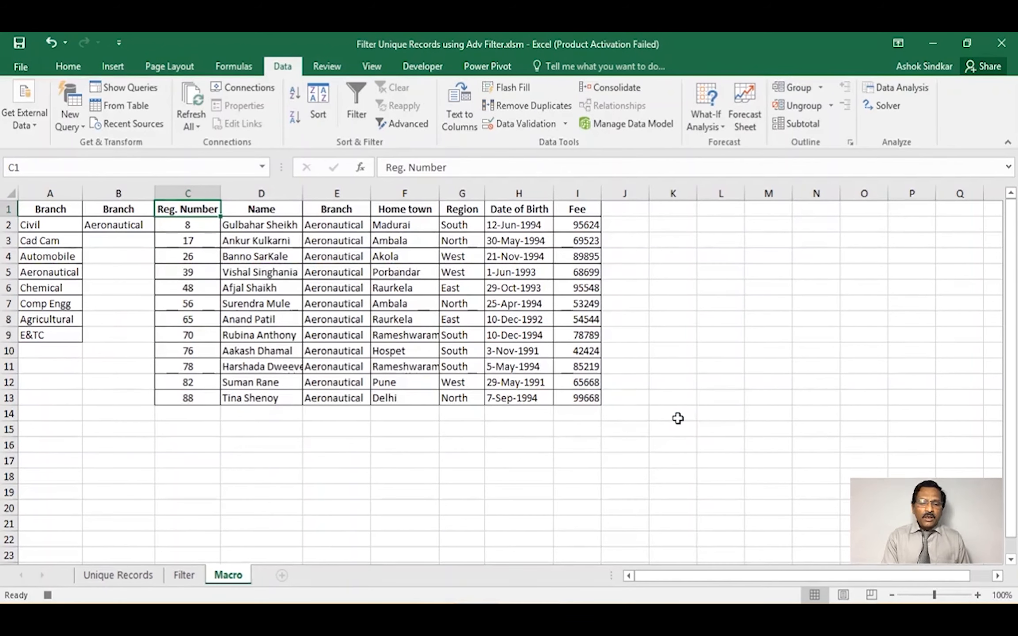
# Step: Stop recording the macro
pyautogui.click(419, 67)
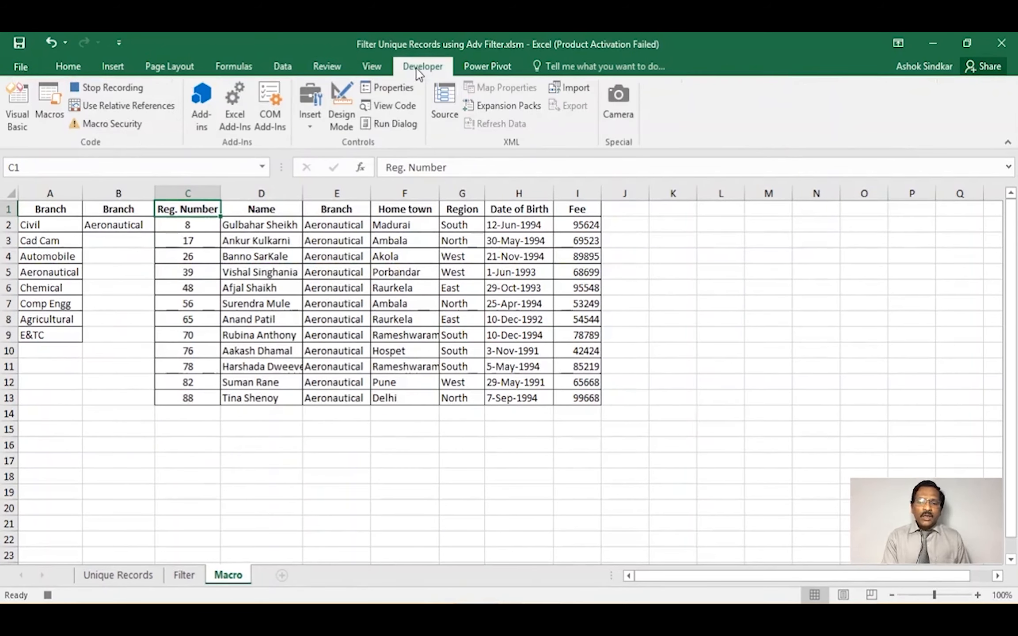
pyautogui.click(114, 87)
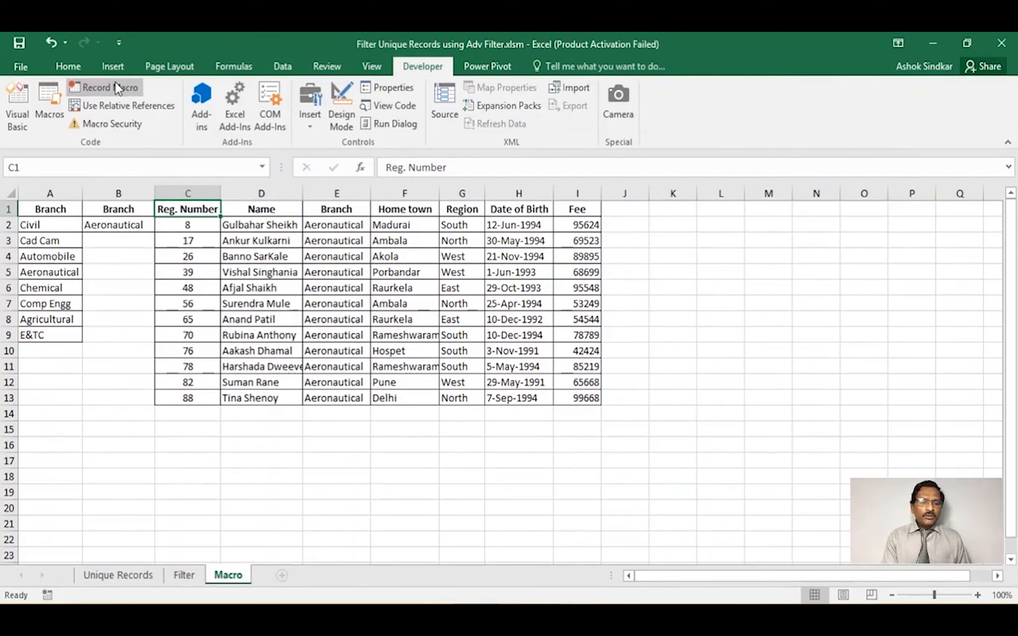
pyautogui.hotkey('ctrl', 'End')
# Step: Choose Chemical as the branch in cell B2 of the Macro sheet and run Macro4
pyautogui.click(118, 226)
pyautogui.click(161, 225)
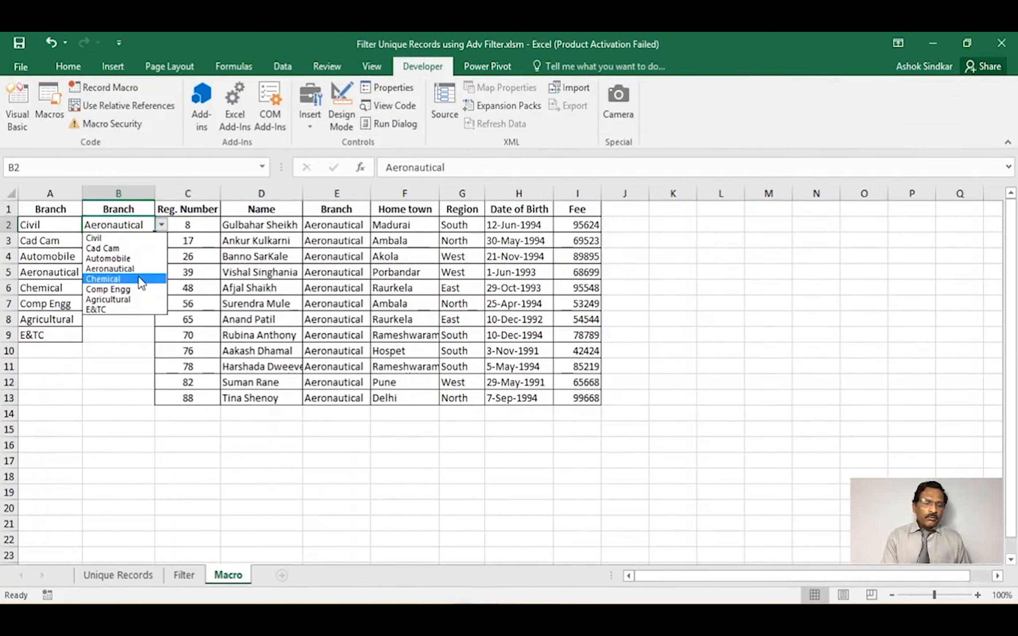
pyautogui.click(140, 280)
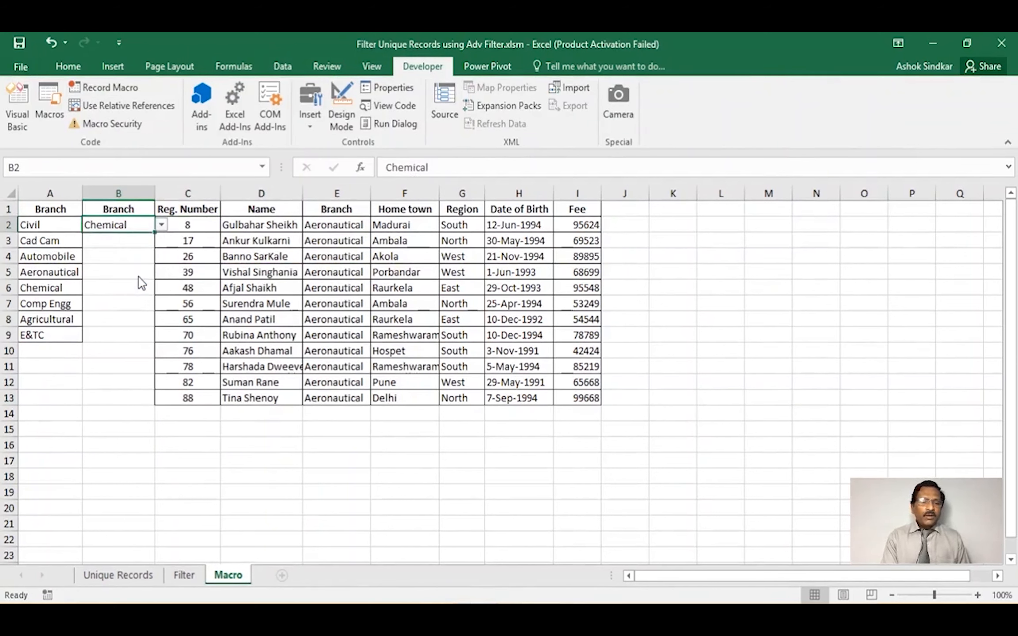
pyautogui.click(50, 95)
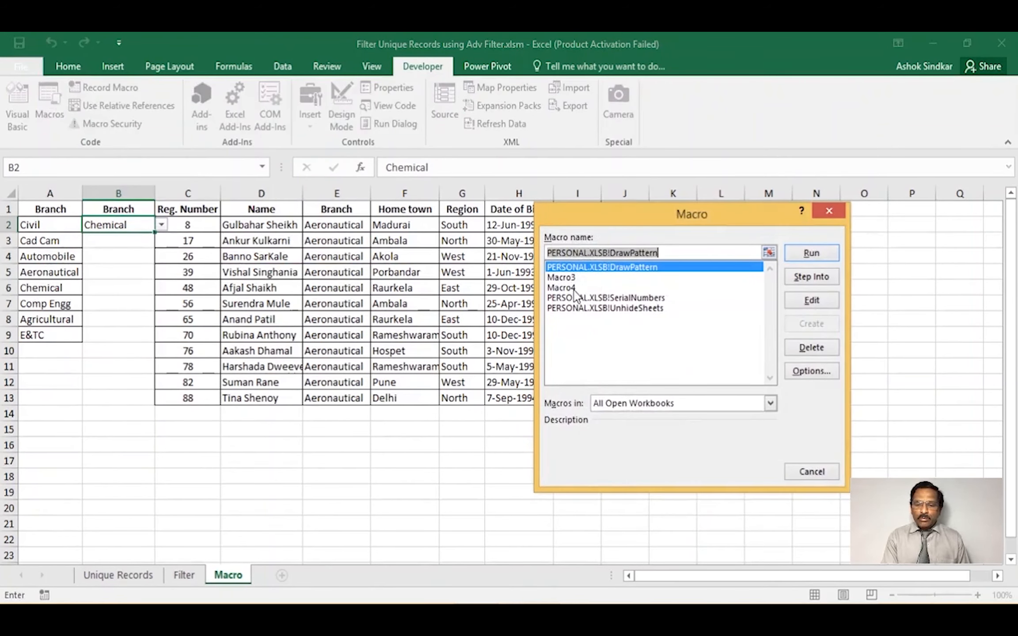
pyautogui.click(570, 288)
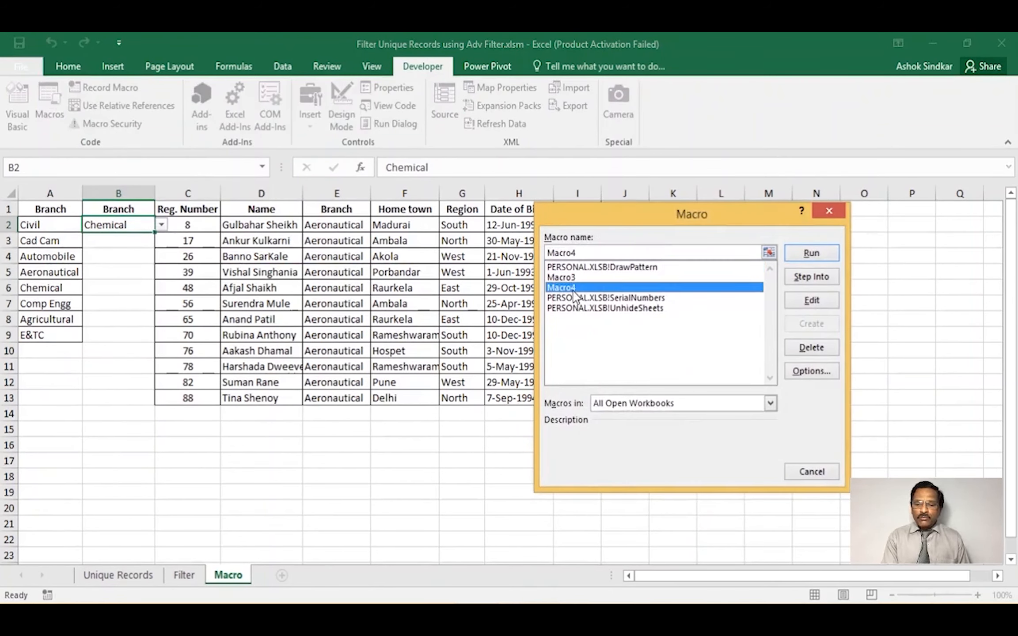
pyautogui.click(812, 253)
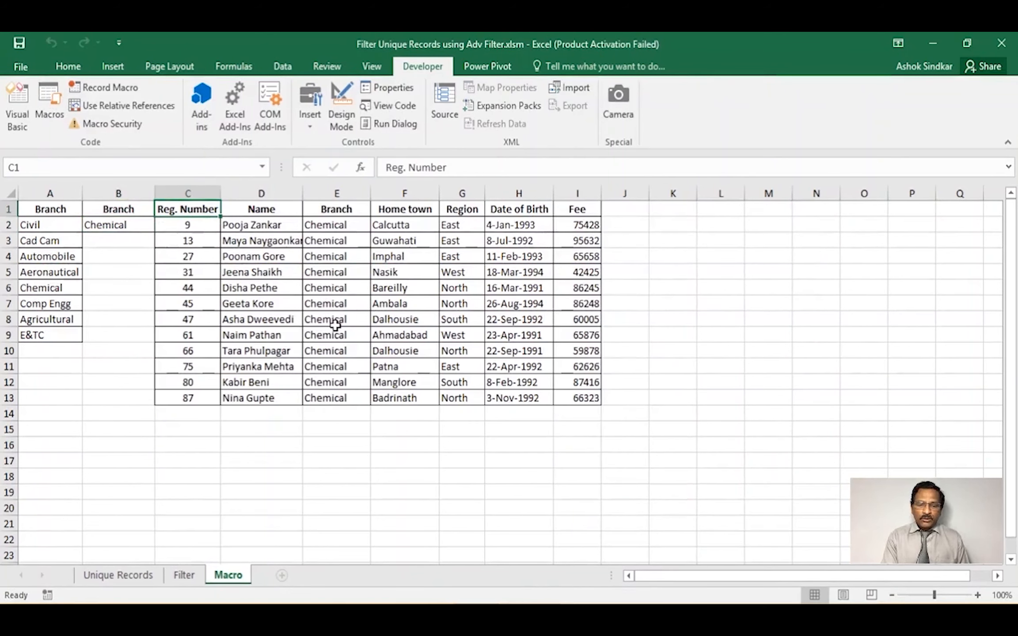
# Step: Change the branch in cell B2 to Civil and run Macro4 again
pyautogui.click(97, 221)
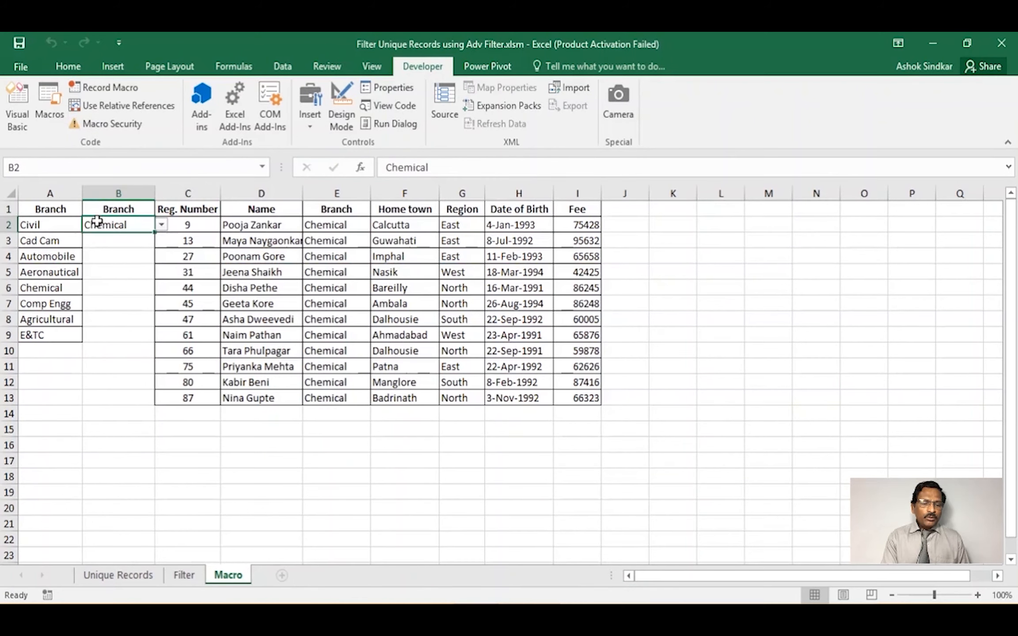
pyautogui.click(160, 227)
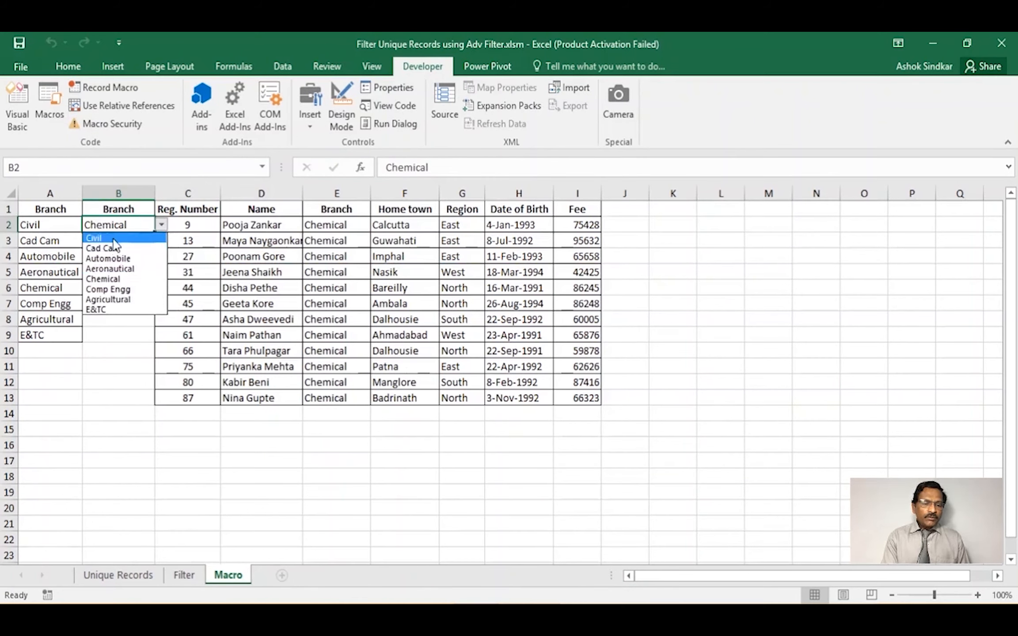
pyautogui.click(114, 237)
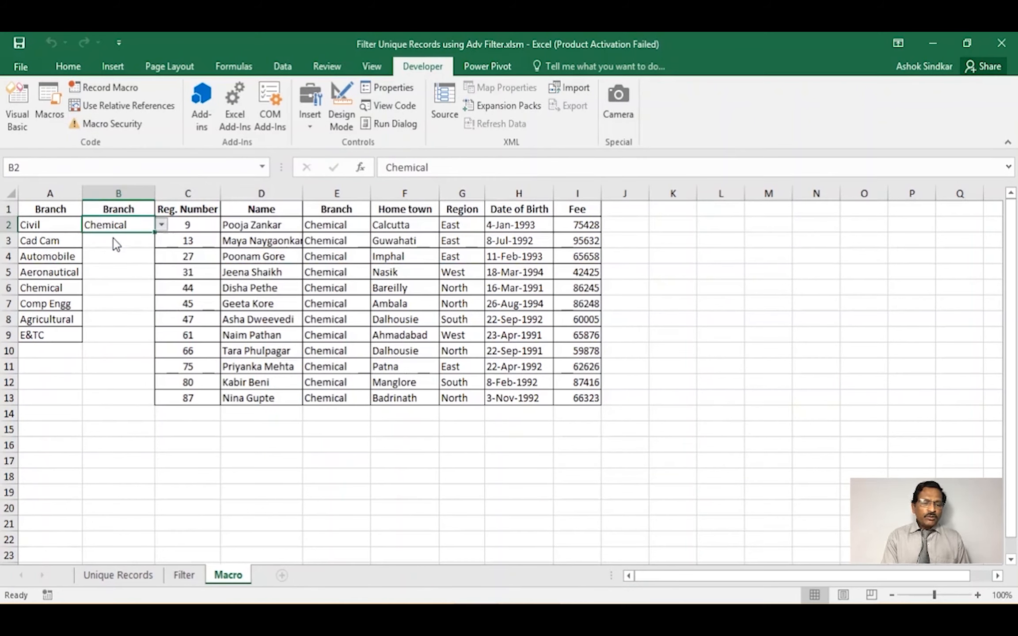
pyautogui.click(48, 98)
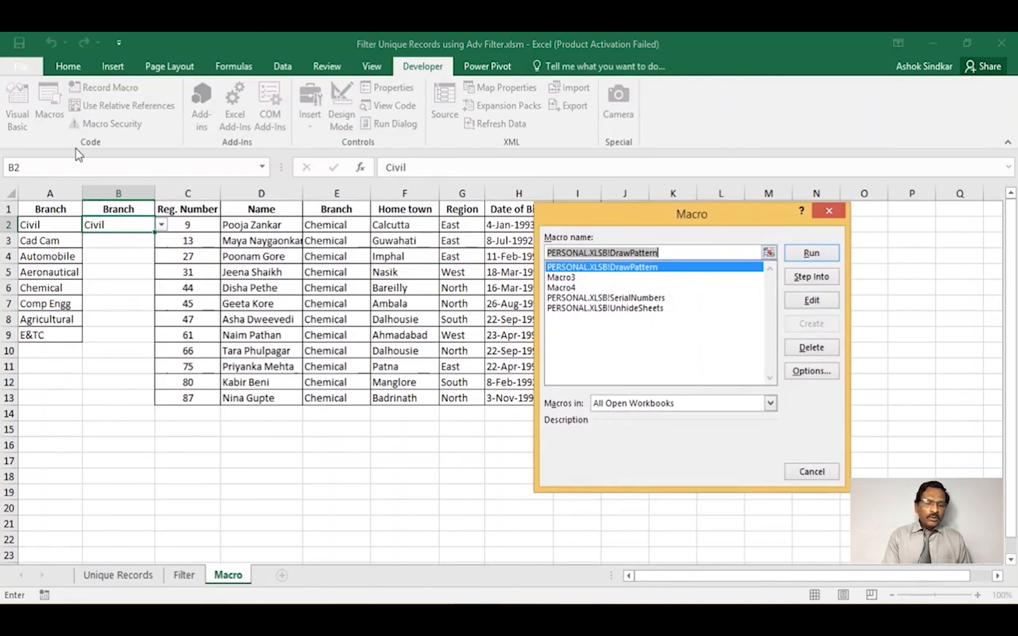
pyautogui.click(558, 288)
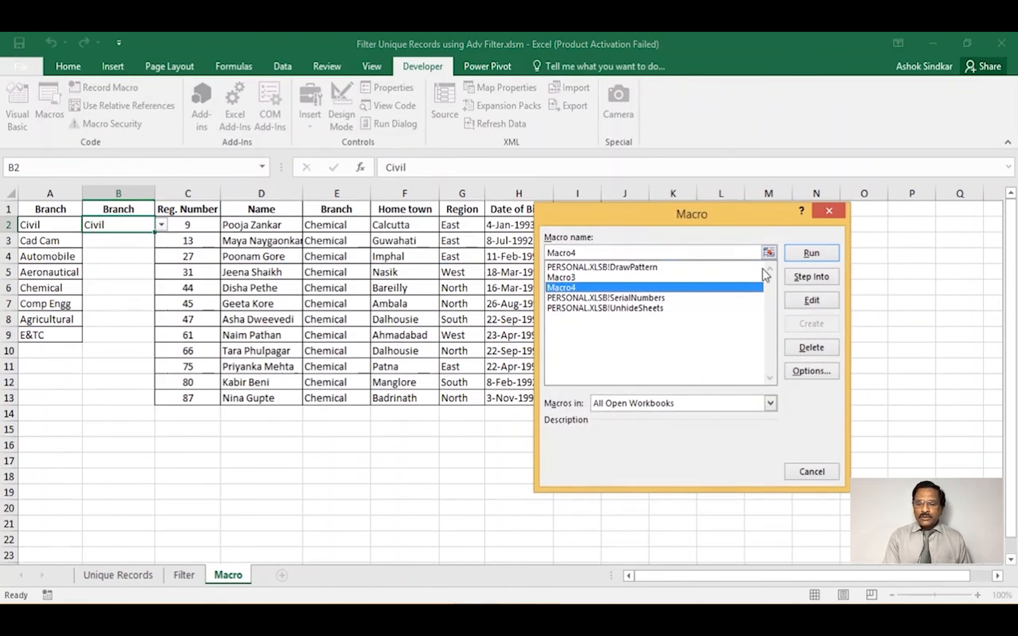
pyautogui.click(822, 252)
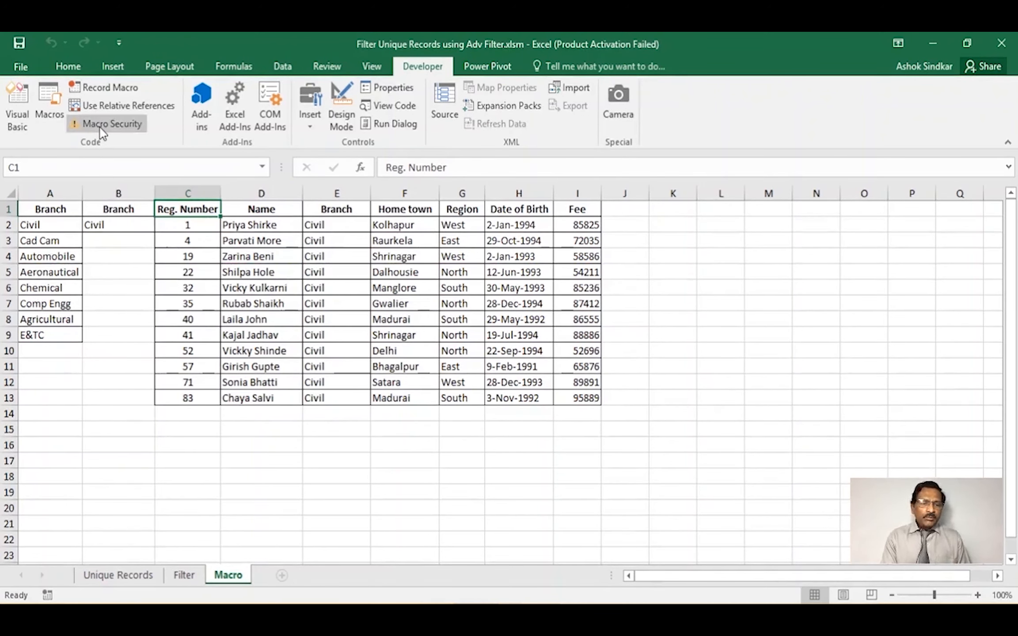
# Step: Draw an oval about 1.03" wide and 0.56" high below the branch list in columns A and B, with the solid blue shape style
pyautogui.click(114, 66)
pyautogui.click(237, 86)
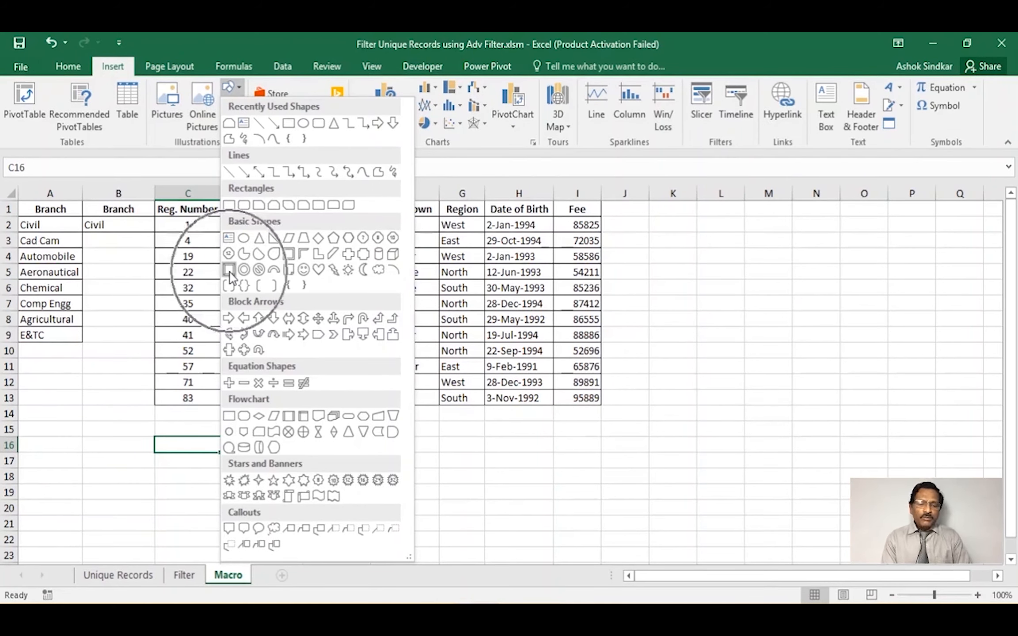
pyautogui.click(303, 124)
pyautogui.moveTo(50, 379)
pyautogui.mouseDown()
pyautogui.moveTo(100, 398)
pyautogui.moveTo(124, 423)
pyautogui.mouseUp()
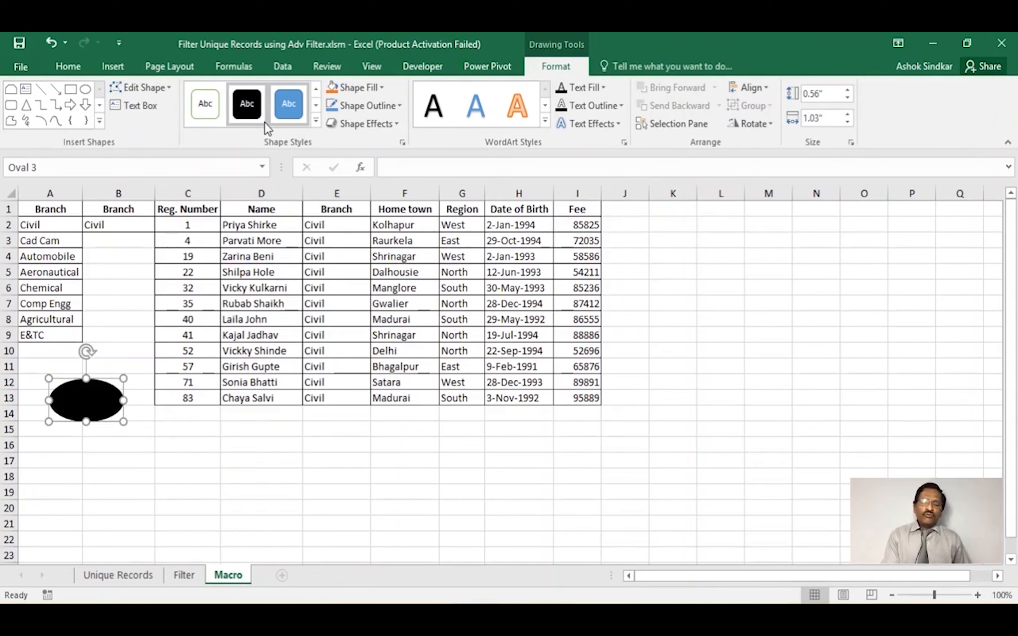
pyautogui.rightClick(84, 400)
pyautogui.press('Escape')
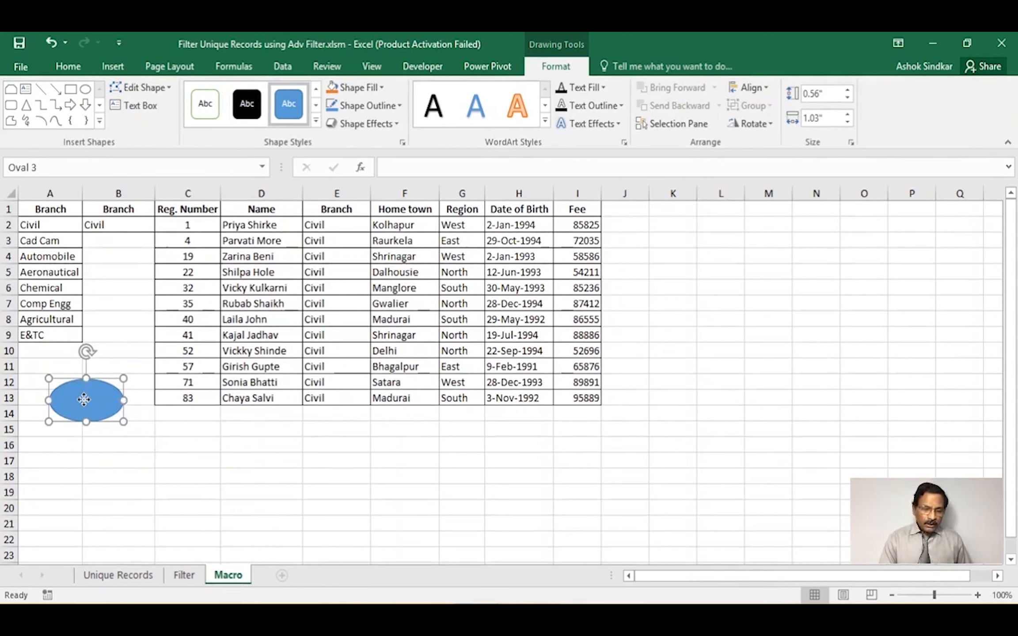
# Step: Assign Macro4 to the blue oval and run the macro from the shape
pyautogui.rightClick(84, 399)
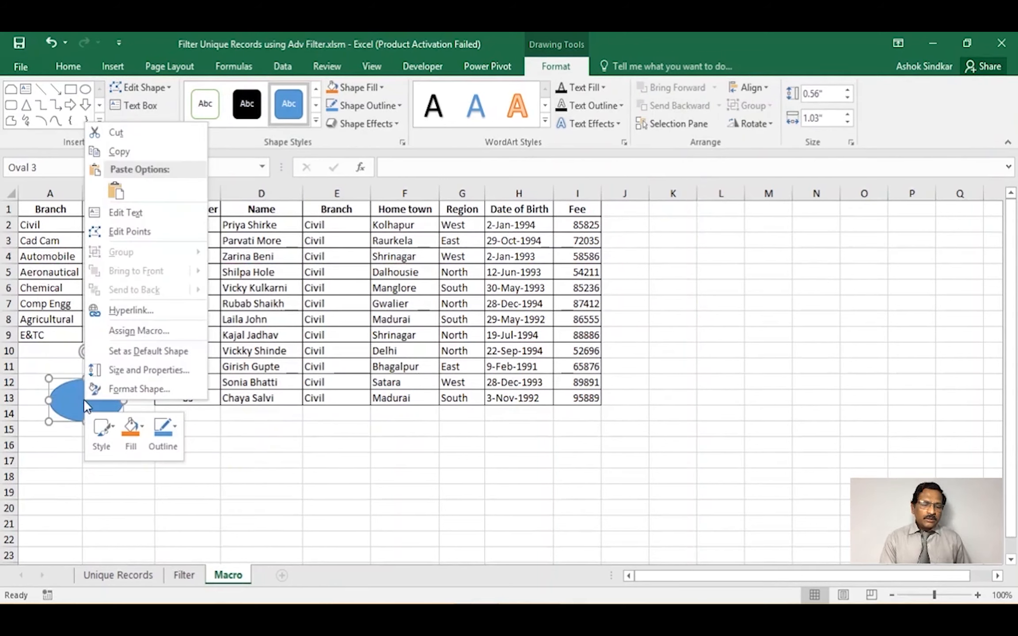
pyautogui.click(168, 331)
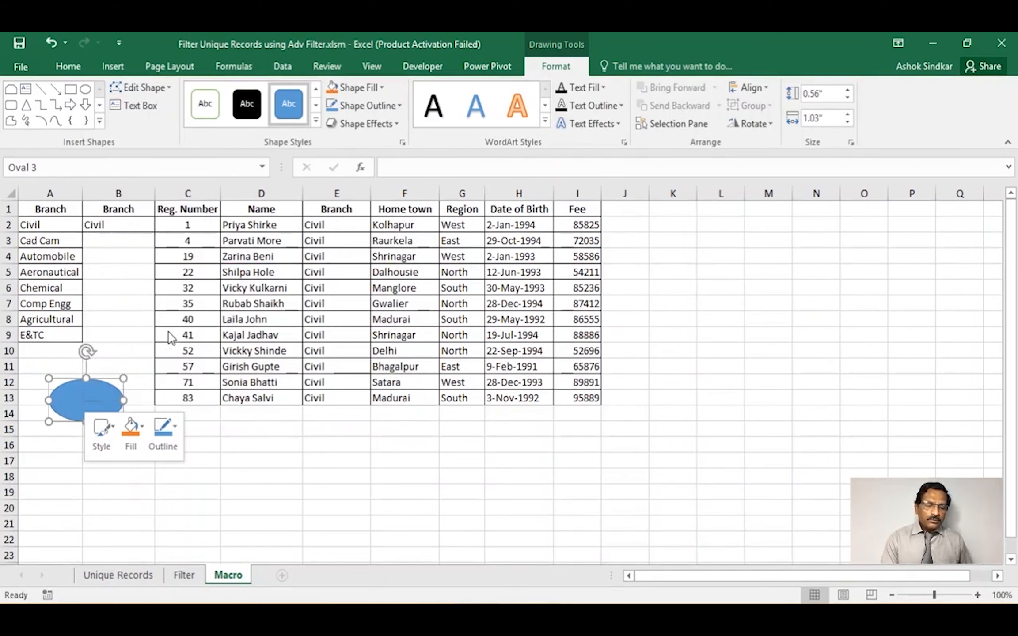
pyautogui.moveTo(143, 192); pyautogui.dragTo(542, 287)
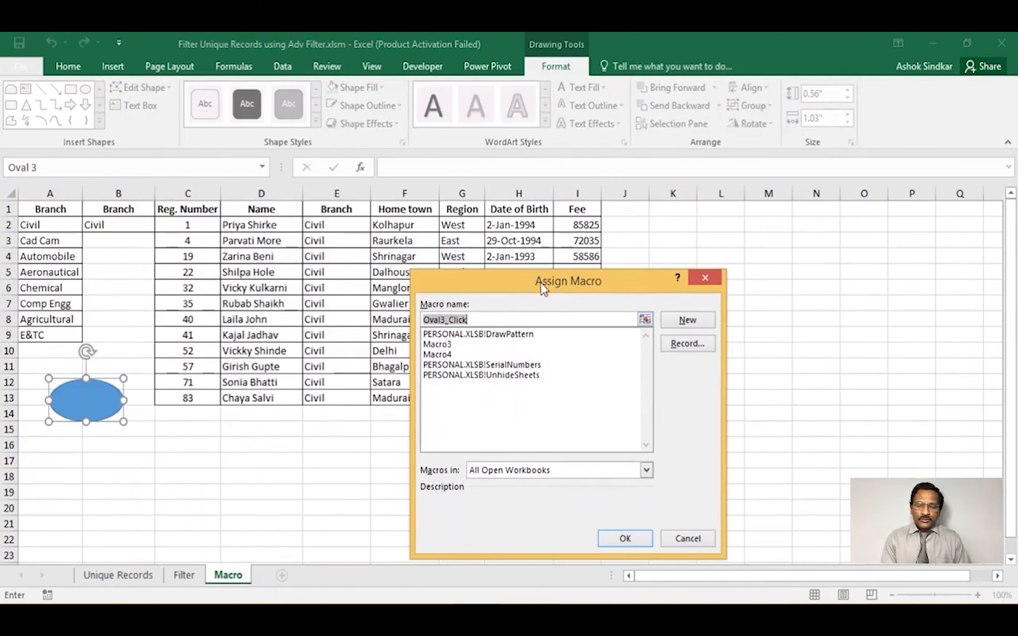
pyautogui.click(448, 355)
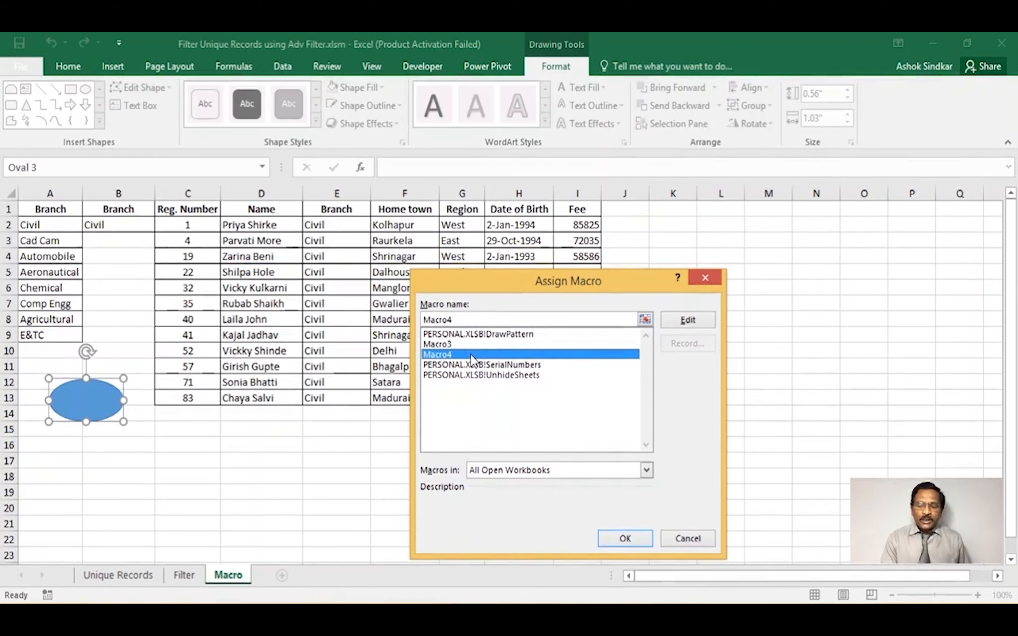
pyautogui.click(633, 539)
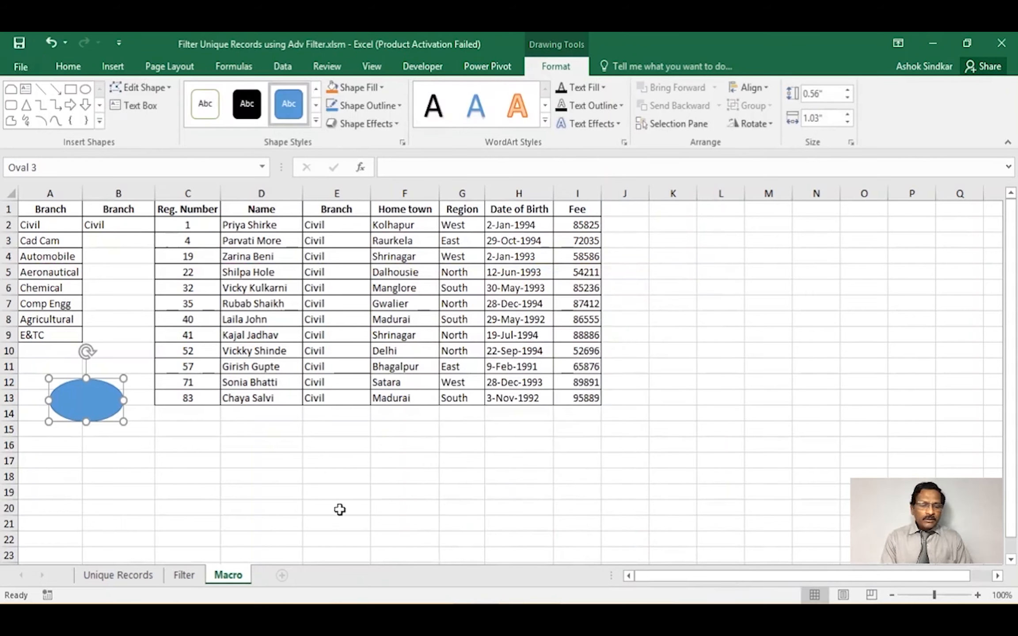
pyautogui.click(339, 510)
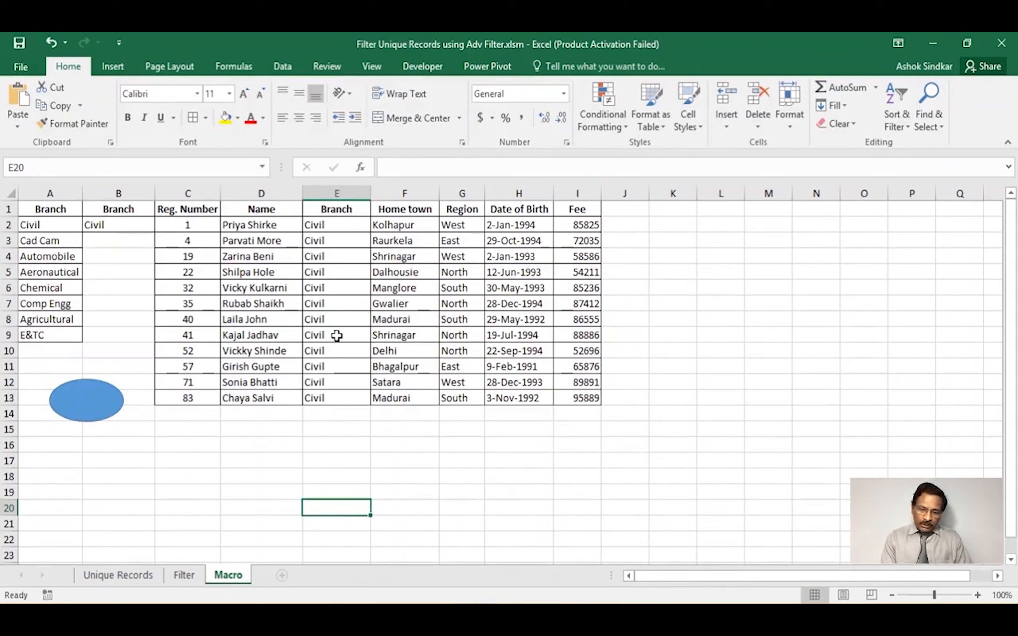
pyautogui.click(100, 402)
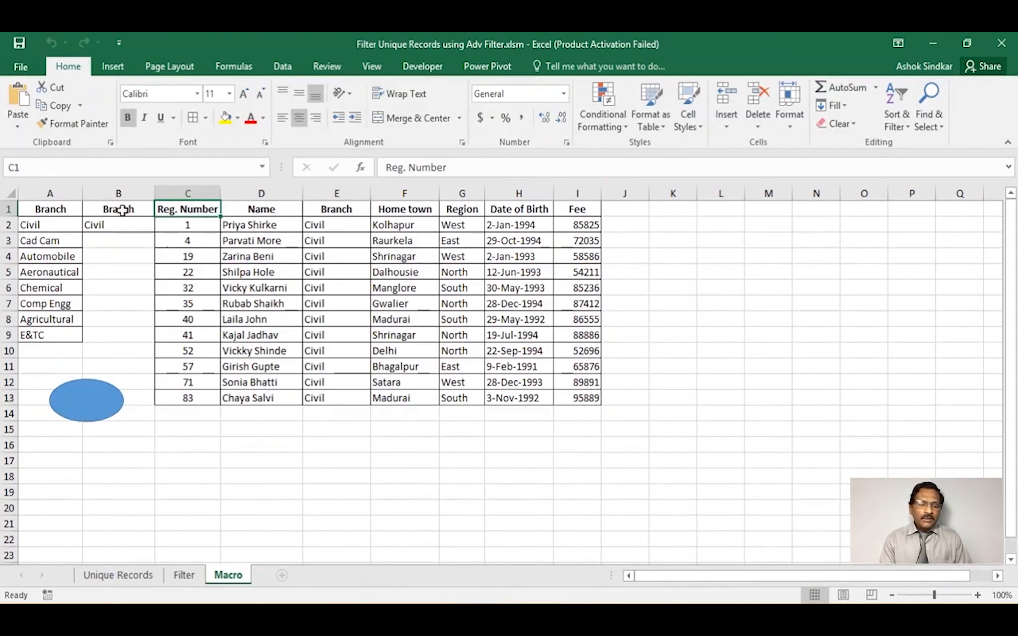
# Step: Choose Chemical as the branch in cell B2 and run the macro from the blue oval
pyautogui.click(133, 226)
pyautogui.click(162, 225)
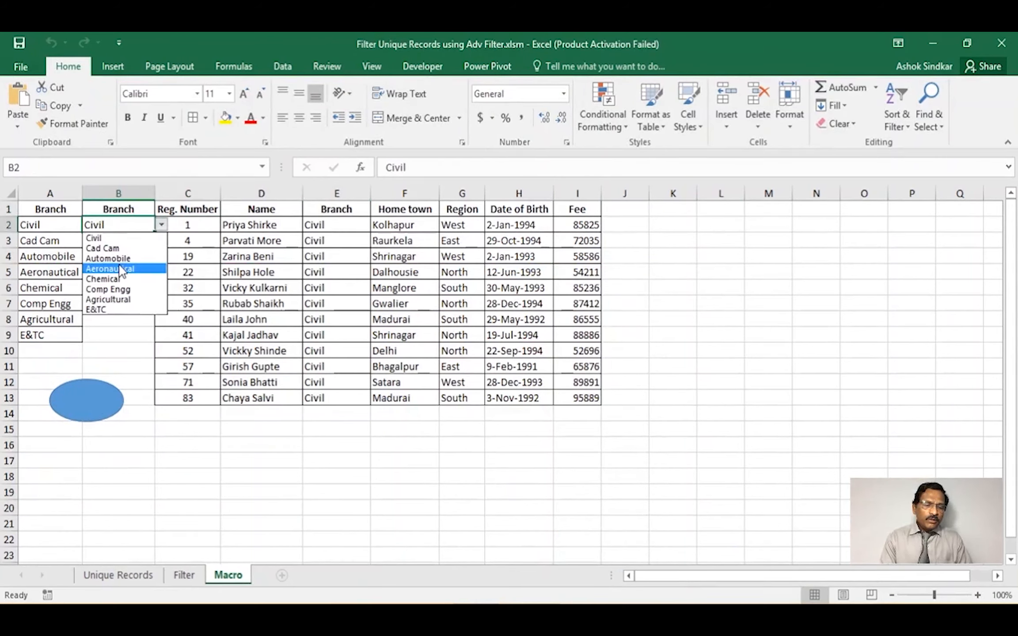
pyautogui.click(119, 279)
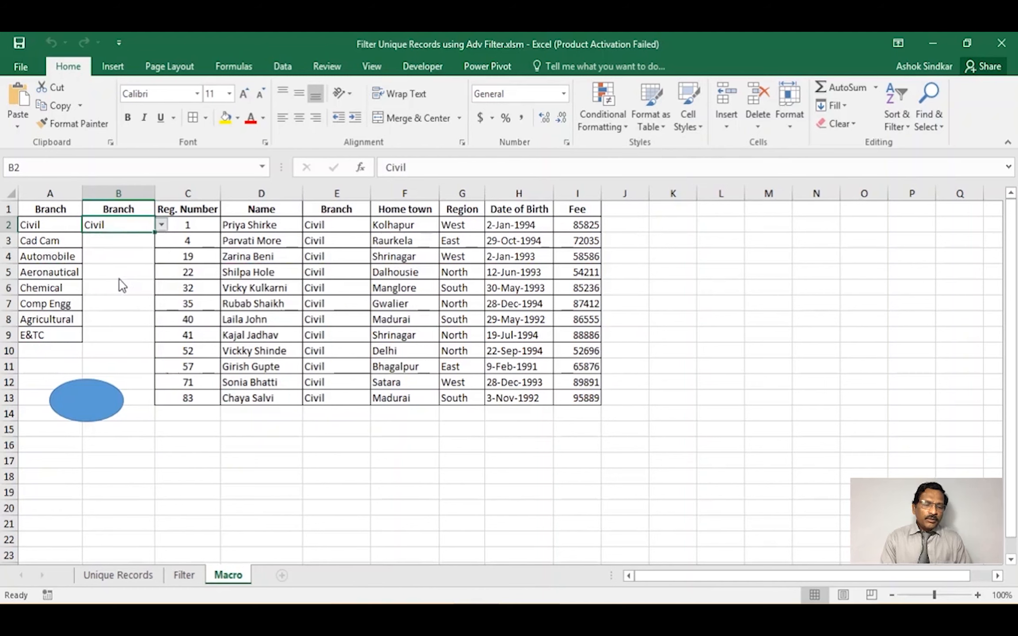
pyautogui.click(91, 408)
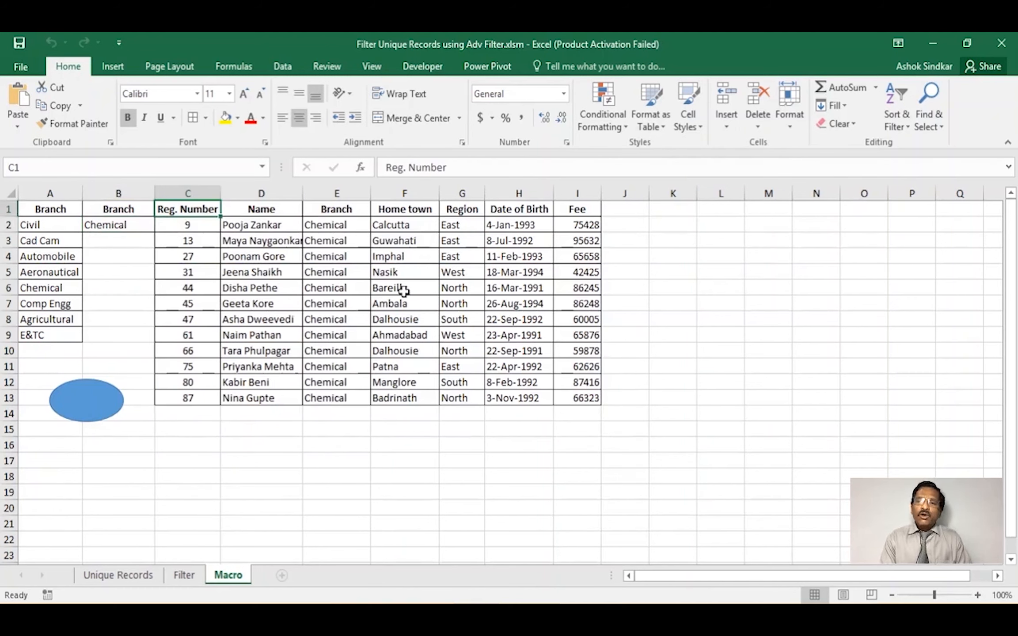
# Step: Change the branch in cell B2 to E&TC and refresh the filtered records with the oval's macro
pyautogui.click(132, 225)
pyautogui.click(161, 225)
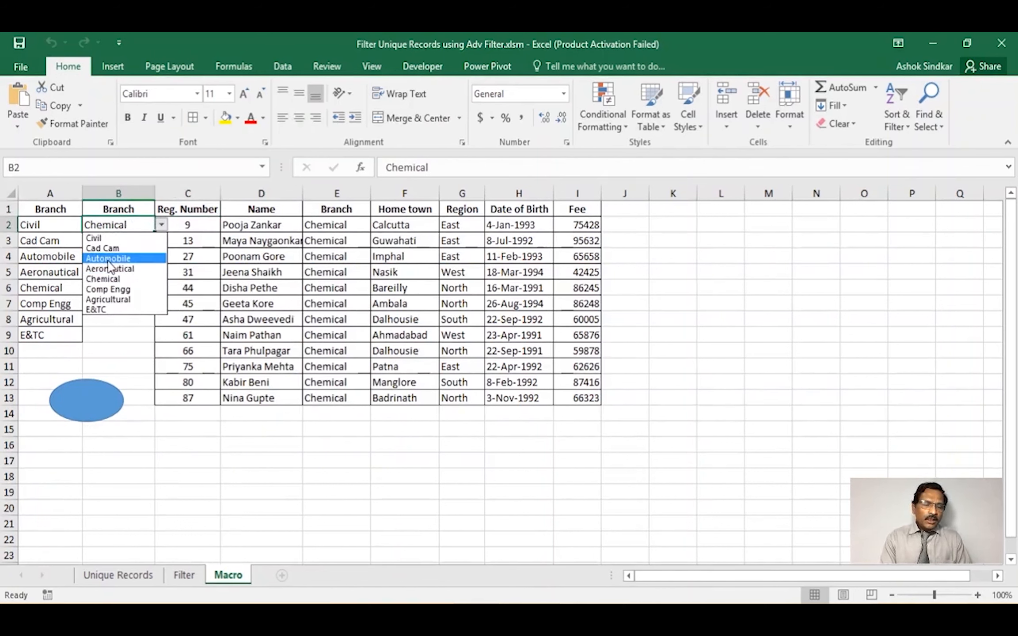
pyautogui.click(113, 309)
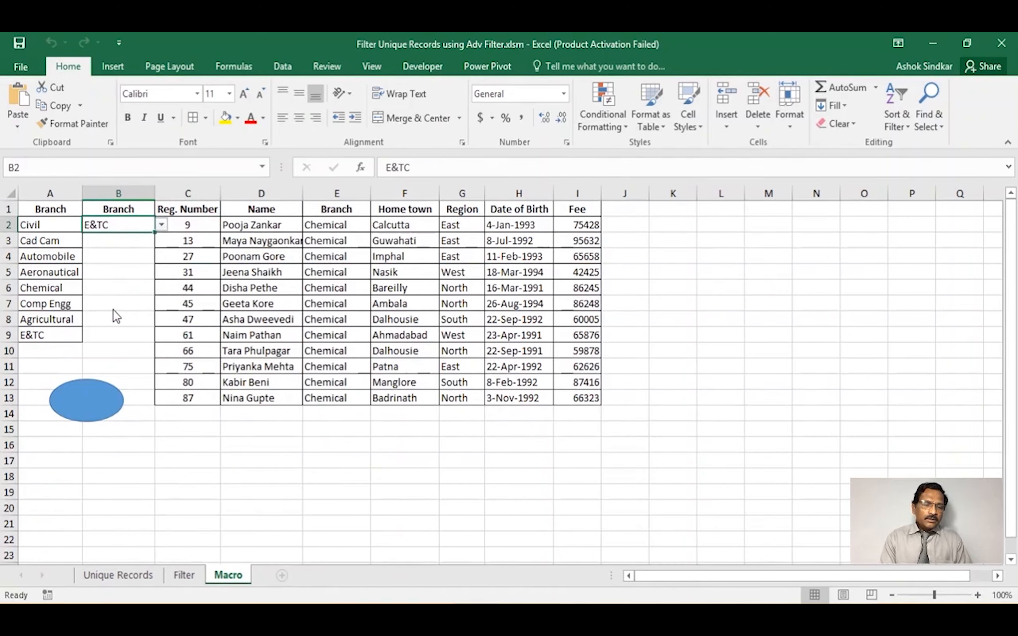
pyautogui.click(87, 410)
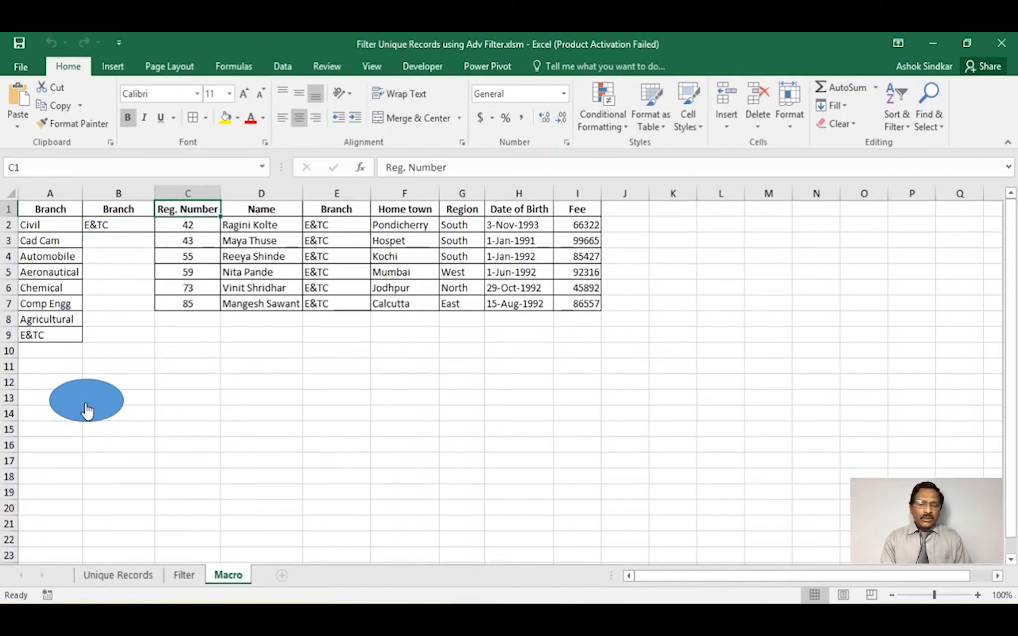
# Step: Set the branch in cell B2 back to Chemical and run the oval's macro again
pyautogui.click(126, 223)
pyautogui.click(162, 226)
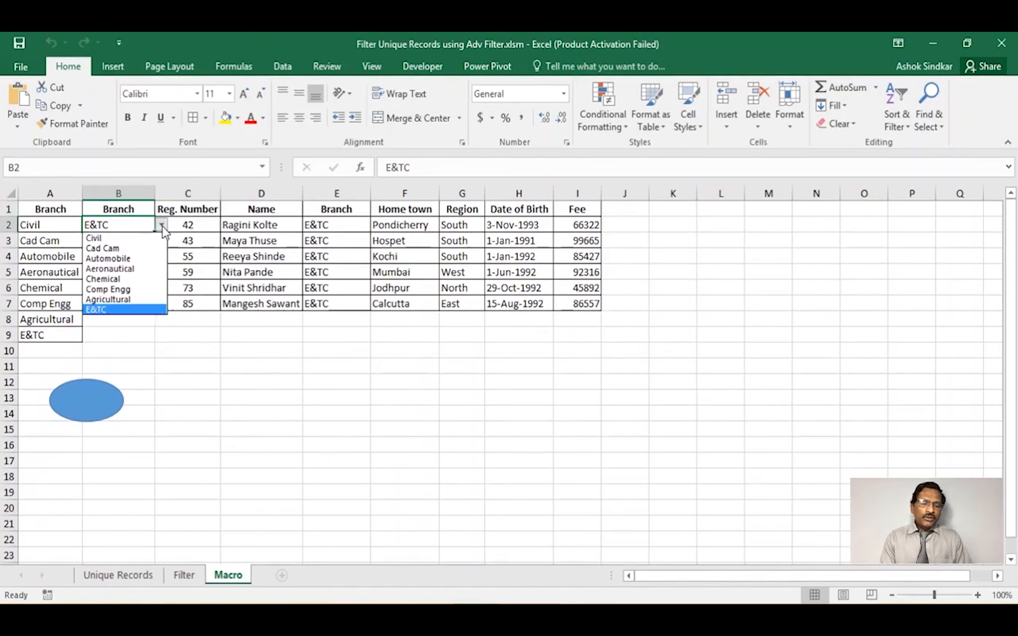
pyautogui.click(137, 279)
pyautogui.click(99, 400)
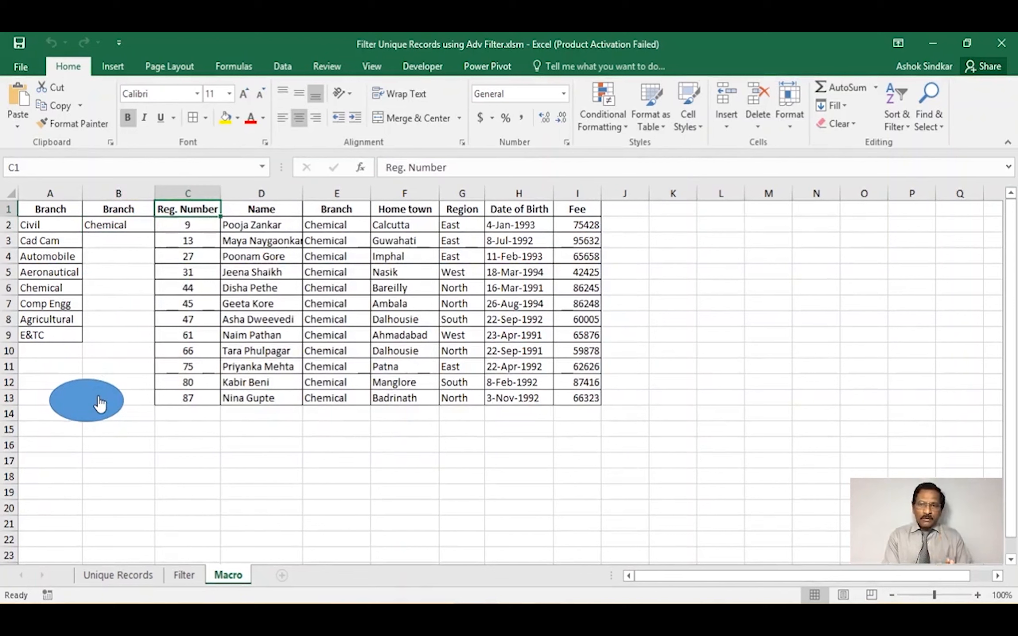
# Step: Select Automobile as the branch in cell B2 and extract its records with the macro assigned to the oval
pyautogui.click(116, 228)
pyautogui.click(161, 225)
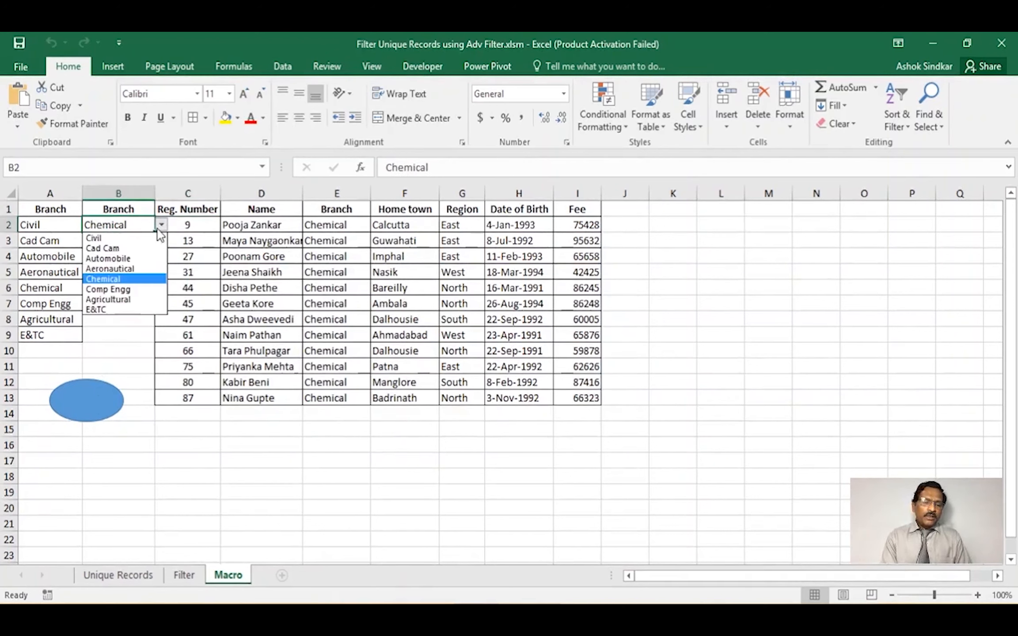
pyautogui.click(113, 260)
pyautogui.click(98, 405)
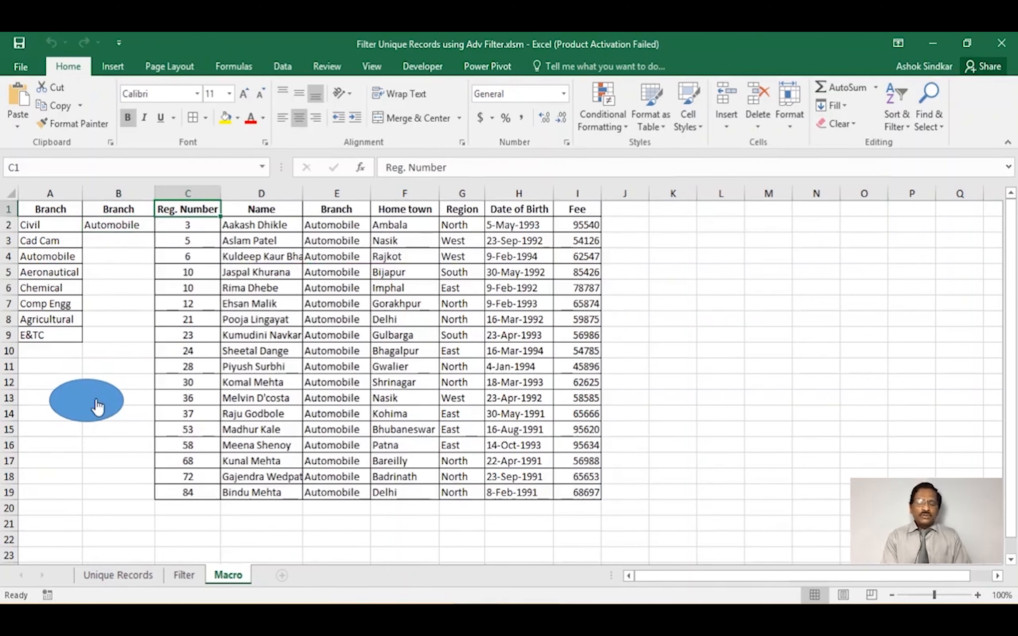